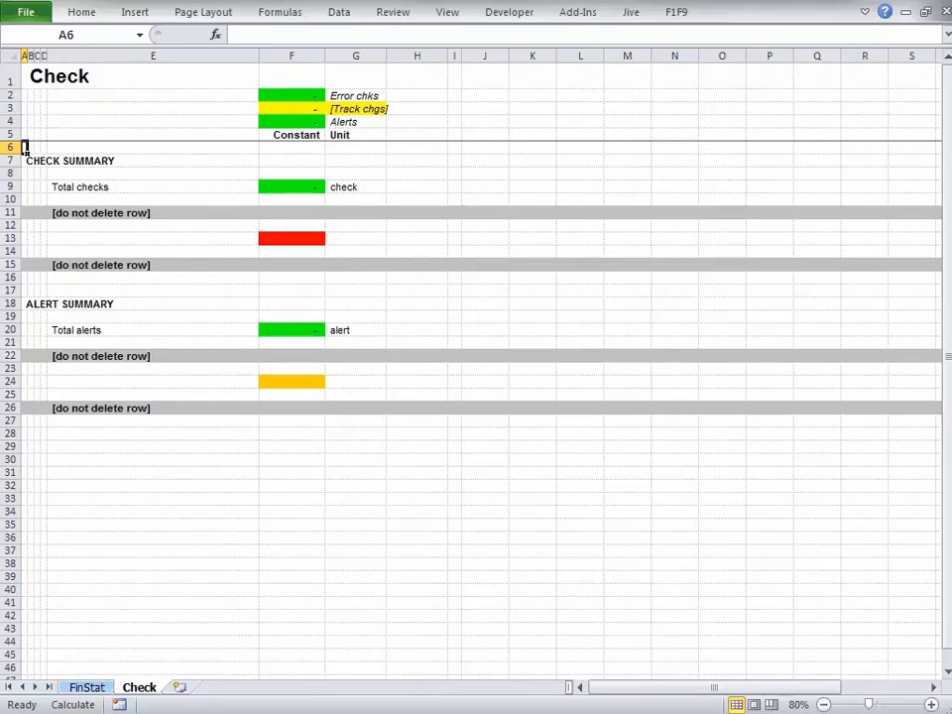
Step: Examine the Balance sheet check row on the FinStat sheet
key(ctrl+Page_Up)
key(ctrl+Left)
key(ctrl+Left)
key(shift+space)
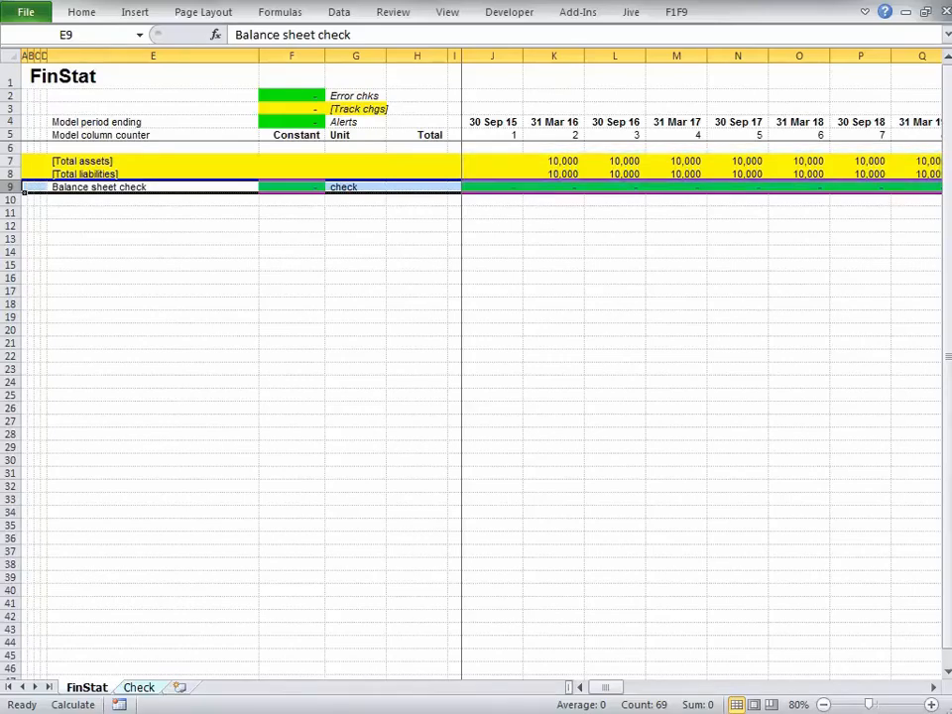
Step: On the Check sheet, highlight cell E13 in yellow and enter the label "[Balance sheet check]"
key(ctrl+Page_Down)
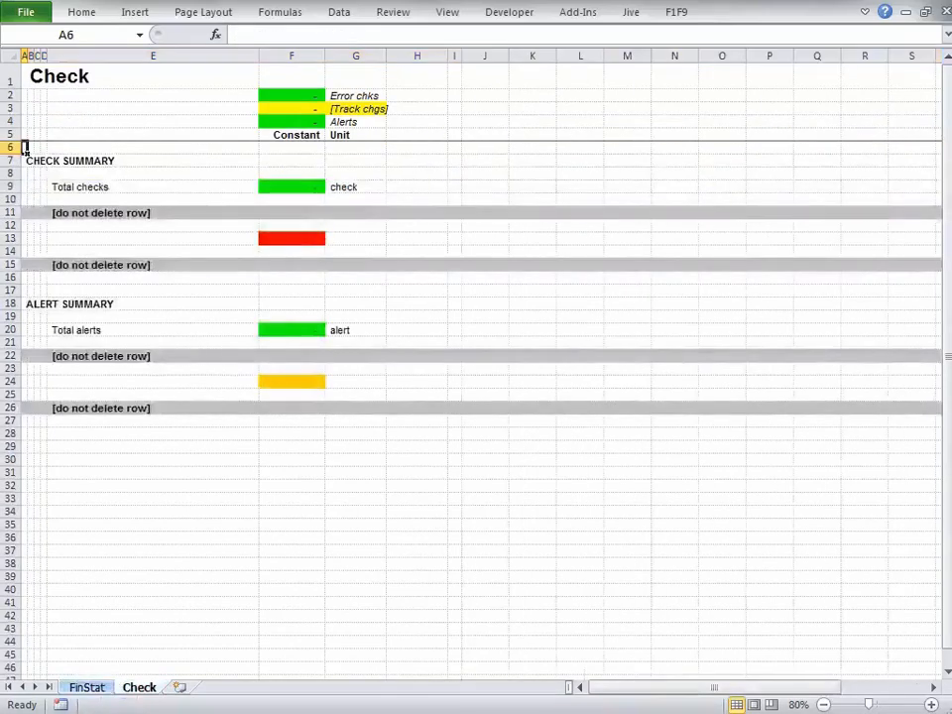
key(Down)
key(Down)
key(Down)
key(ctrl+Right)
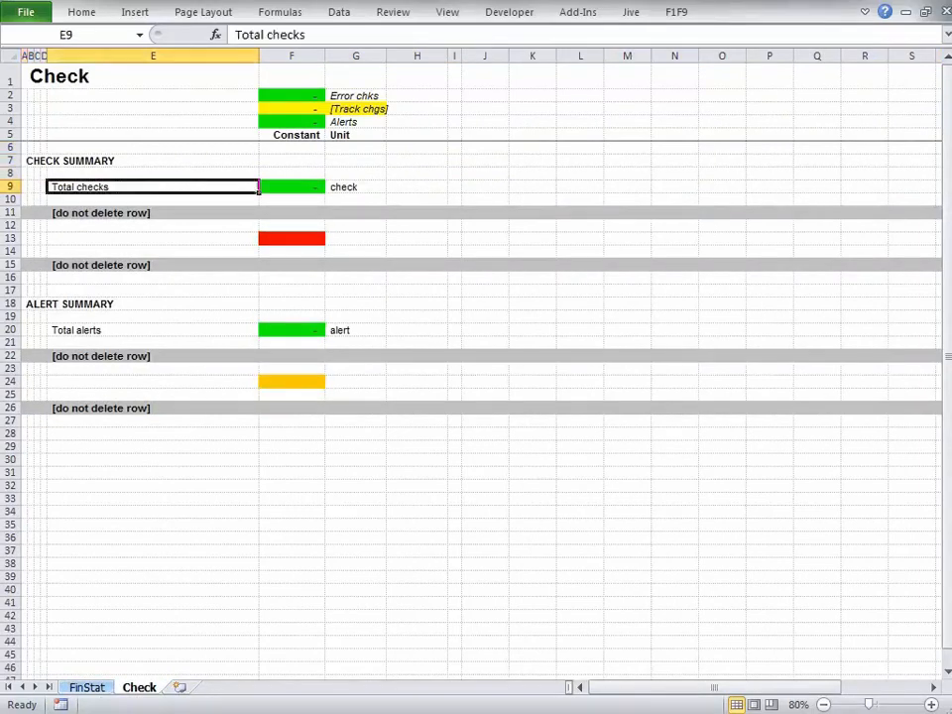
key(Down)
key(Down)
key(Down)
key(Down)
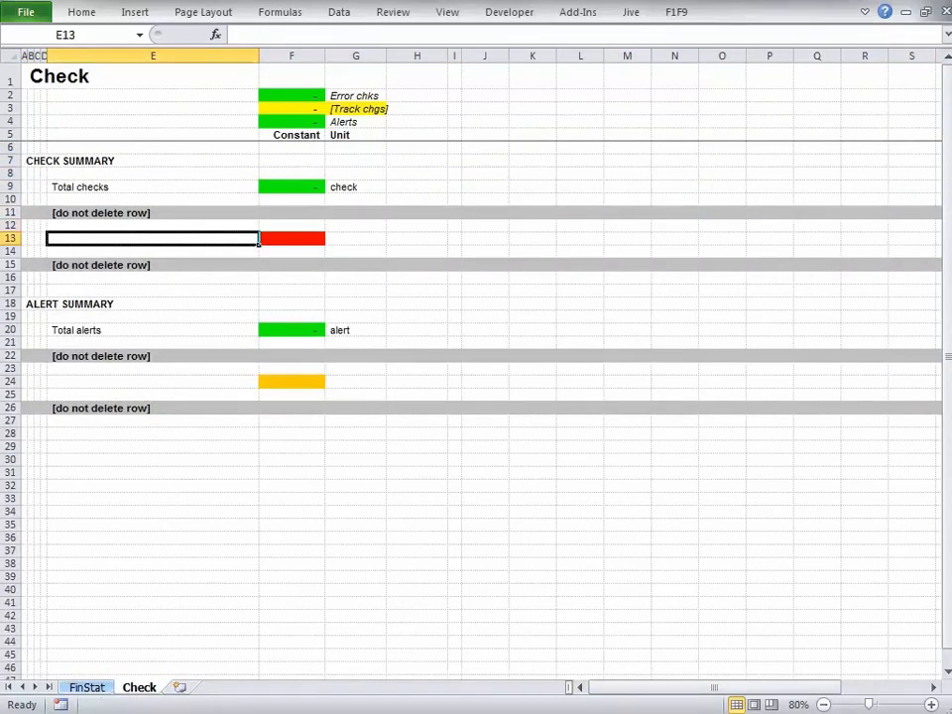
key(ctrl+shift+y)
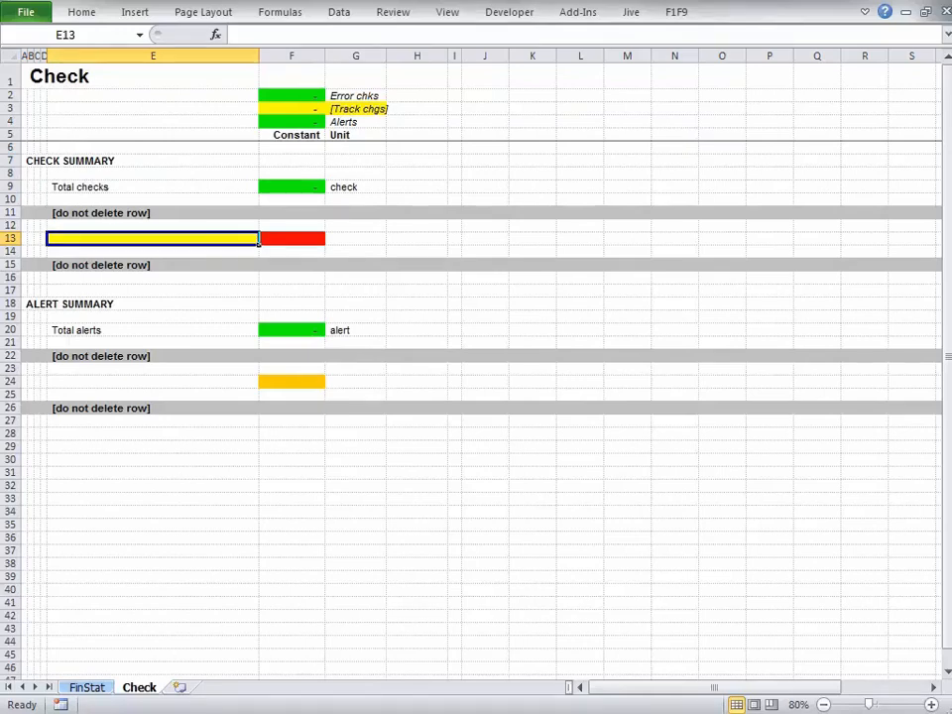
text([Balance sheet check])
key(ctrl+Return)
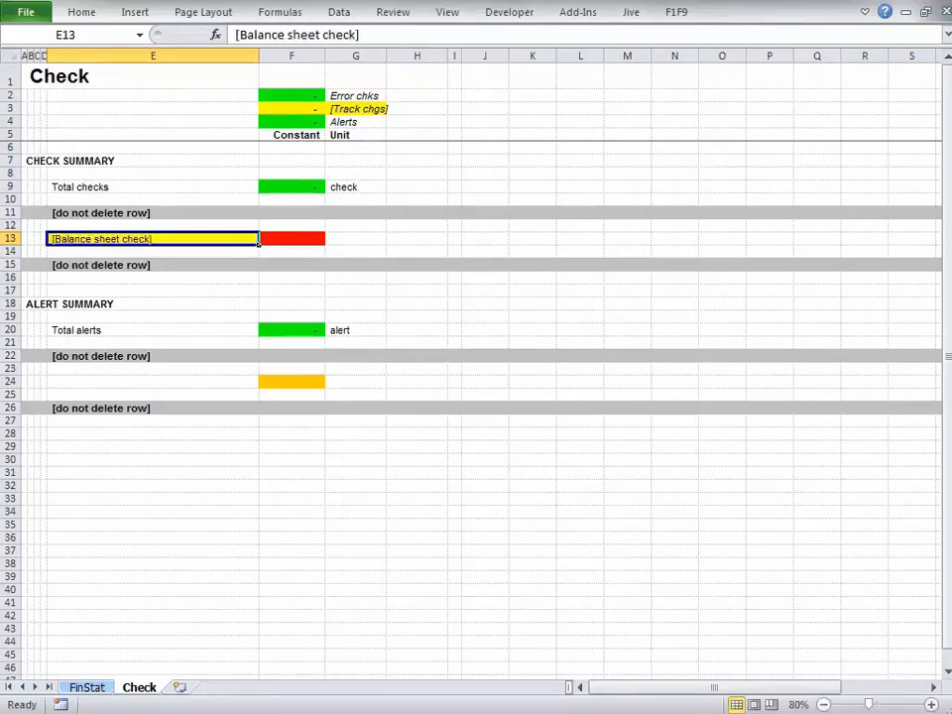
Step: Complete the balance sheet check line with the unit "check" in G13 and the value 0 in F13
key(Right)
key(Right)
text(check)
key(Left)
text(0)
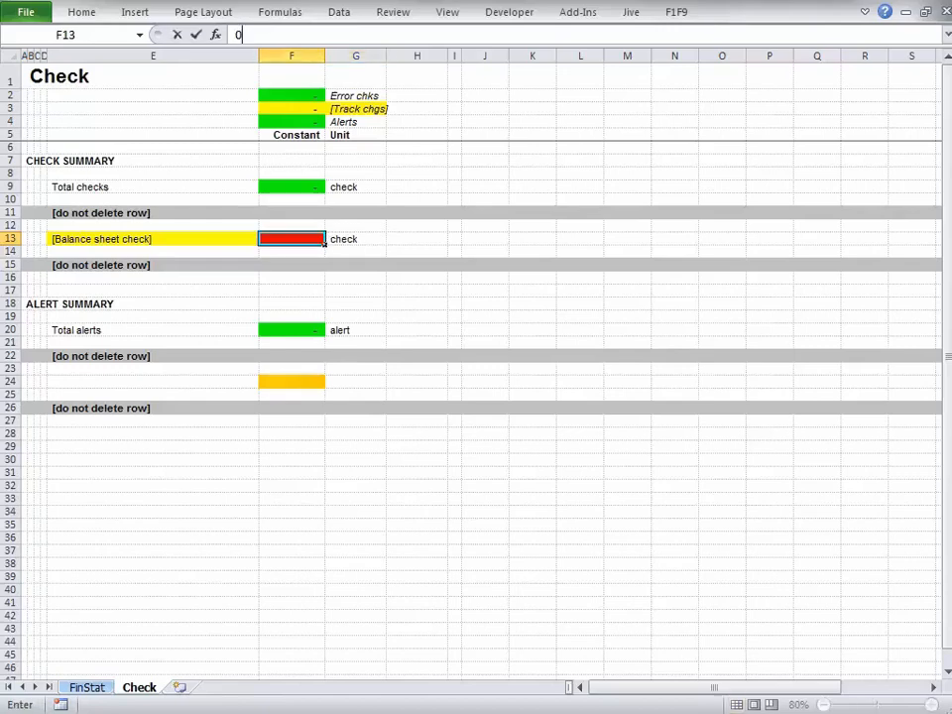
key(ctrl+Return)
Step: Examine the two "[do not delete row]" rows, 11 and 15, that enclose the check summary entries
key(Up)
key(Up)
key(shift+space)
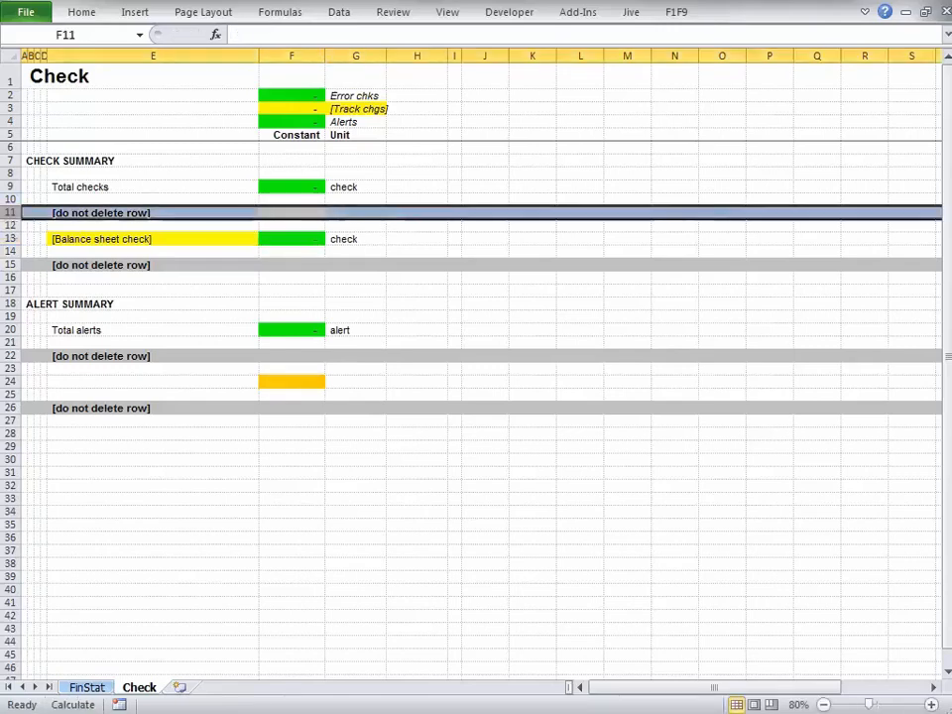
key(Down)
key(Down)
key(Down)
key(Down)
key(shift+space)
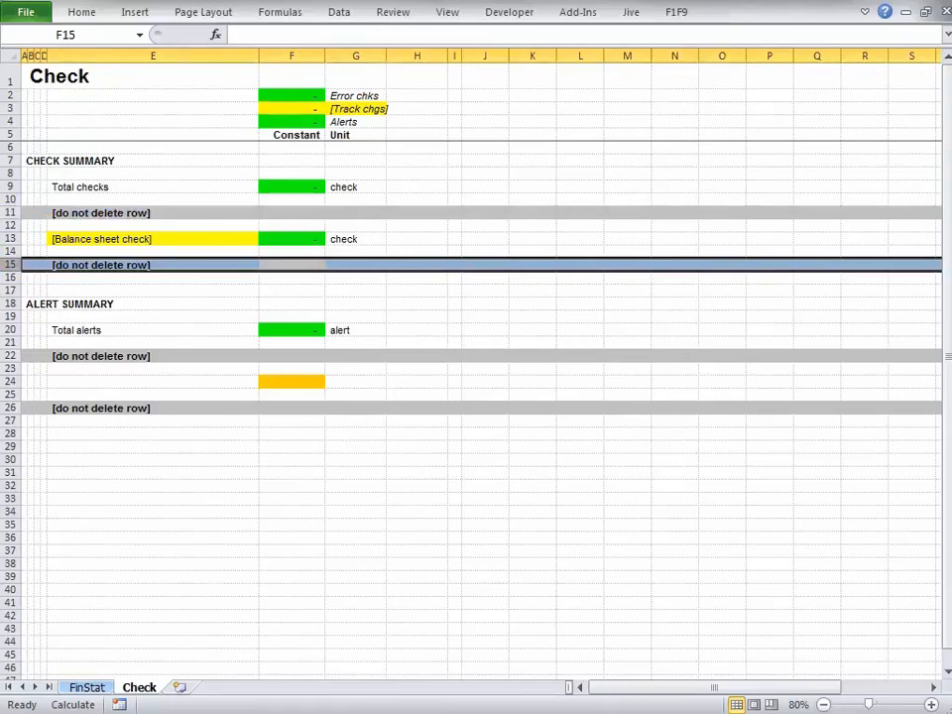
Step: Insert two new rows at row 14, directly below the balance sheet check
key(Up)
key(shift+space)
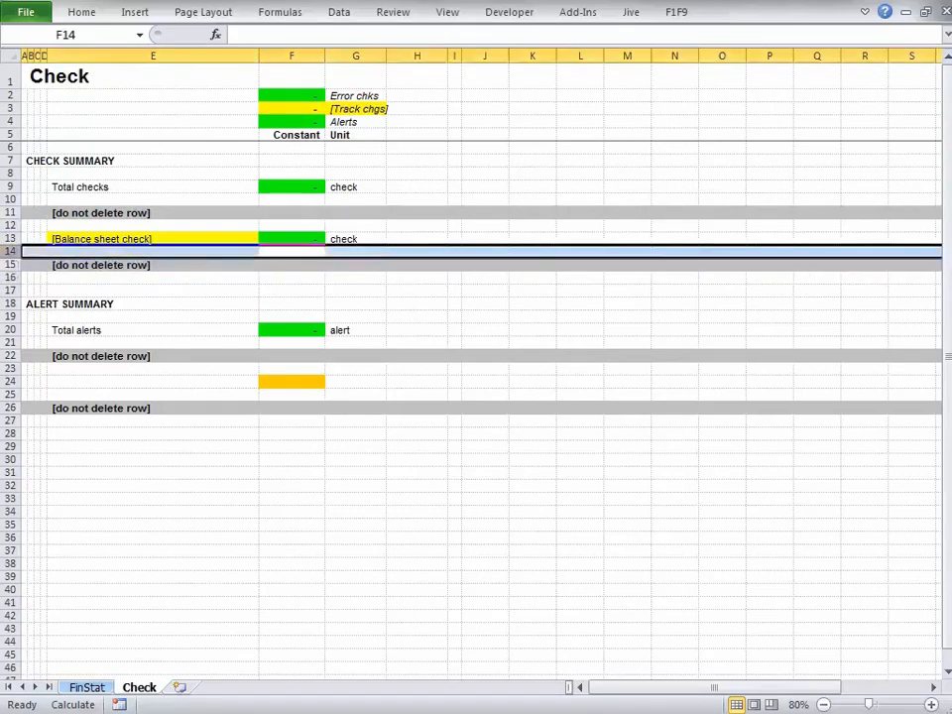
key(ctrl+shift+plus)
key(ctrl+shift+plus)
Step: Enter the label "[Income statement check]" in square brackets in cell E14
key(Left)
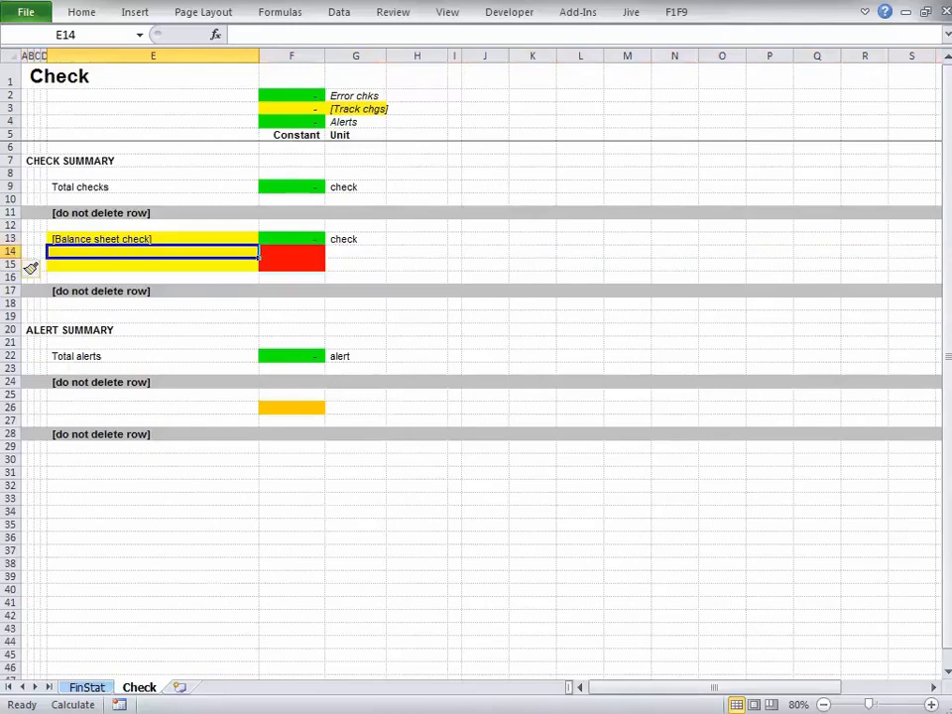
text(Income statement check)
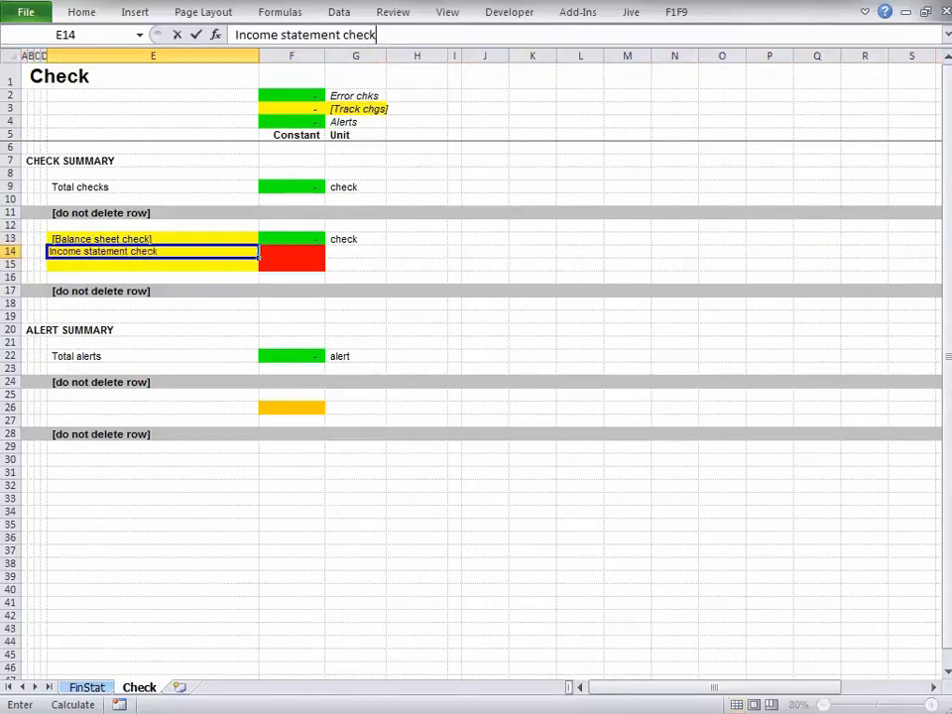
key(ctrl+Return)
key(ctrl+shift+bracketleft)
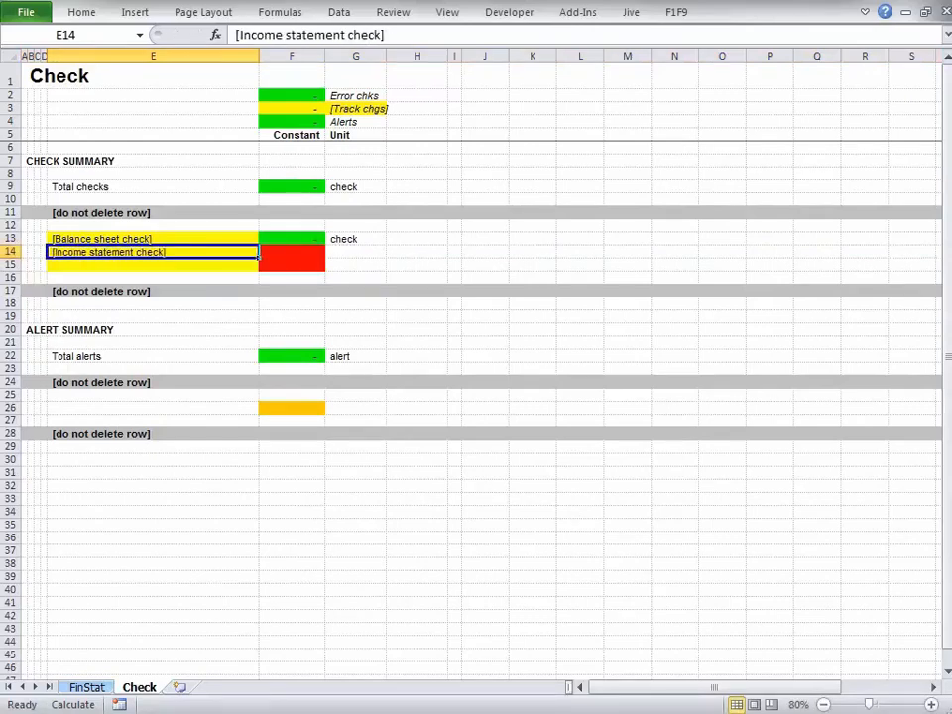
Step: Copy the income statement label to E15 and reword it as "[Cash flow statement check]"
key(ctrl+c)
key(Down)
key(Return)
key(F2)
key(Left)
key(Left)
key(Left)
key(Left)
key(Left)
key(Left)
key(Left)
key(Left)
key(Left)
key(Left)
key(Left)
key(Left)
key(Left)
key(Left)
key(Left)
key(Left)
key(Left)
key(Left)
key(Delete)
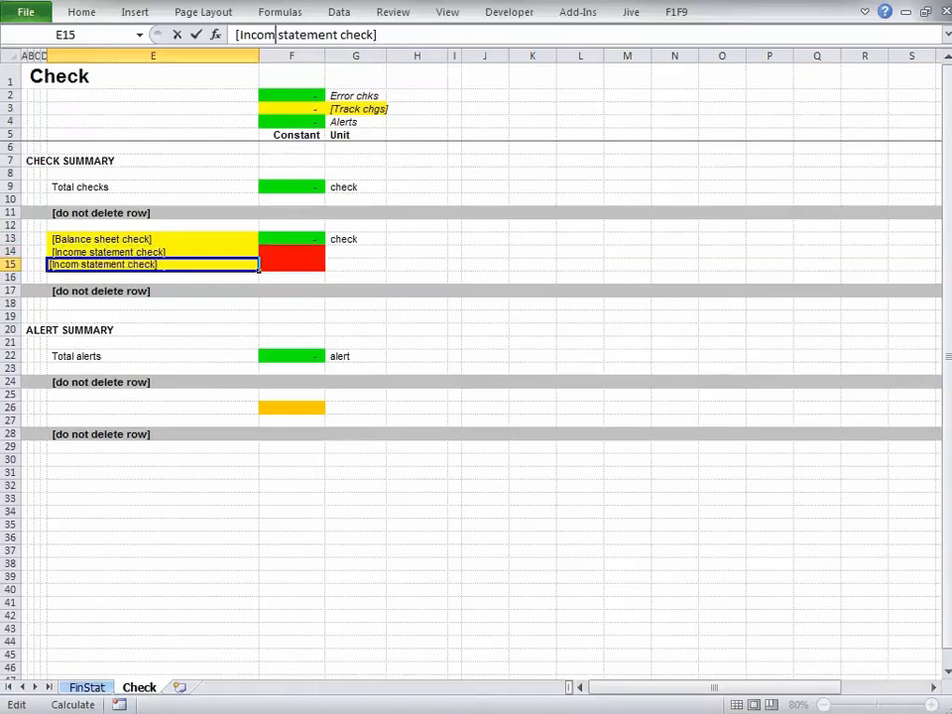
key(BackSpace)
key(BackSpace)
key(BackSpace)
key(BackSpace)
key(BackSpace)
text(Cash flow)
key(ctrl+Return)
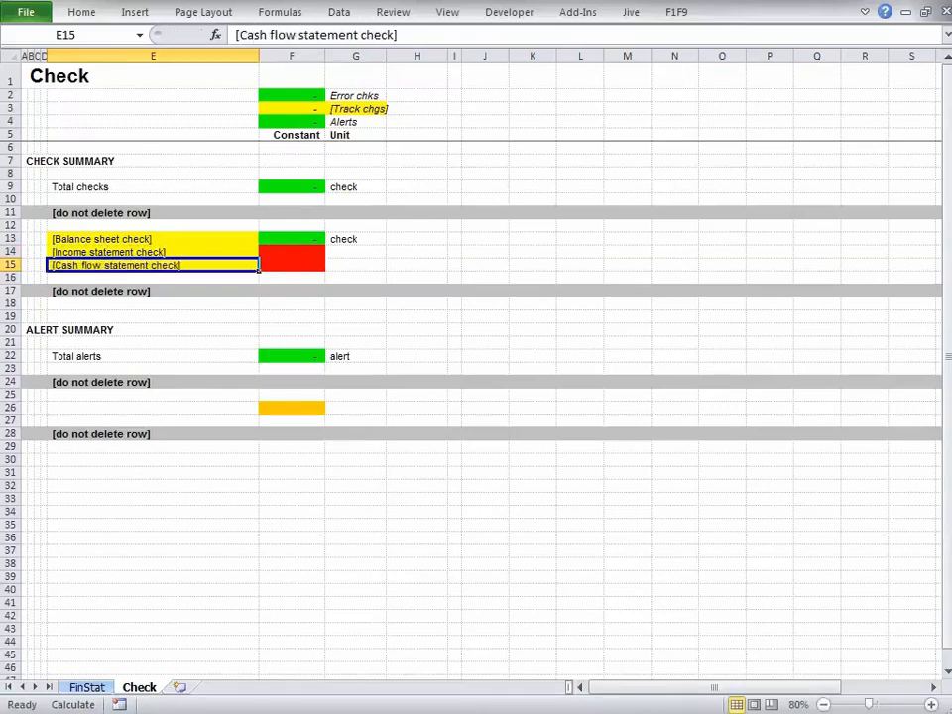
Step: Copy the balance sheet check's value and unit from F13:G13 down through row 15
key(Right)
key(Up)
key(Up)
key(shift+Right)
key(ctrl+c)
key(shift+Down)
key(shift+Down)
key(Return)
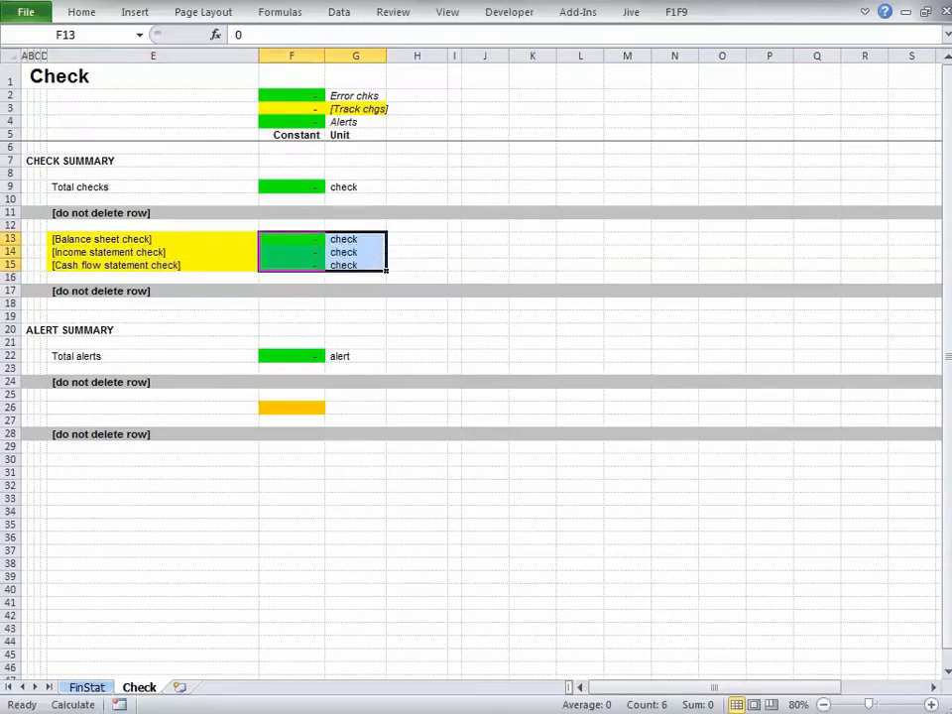
Step: Set the balance sheet check in F13 to 1 and recalculate the workbook
key(Down)
key(Up)
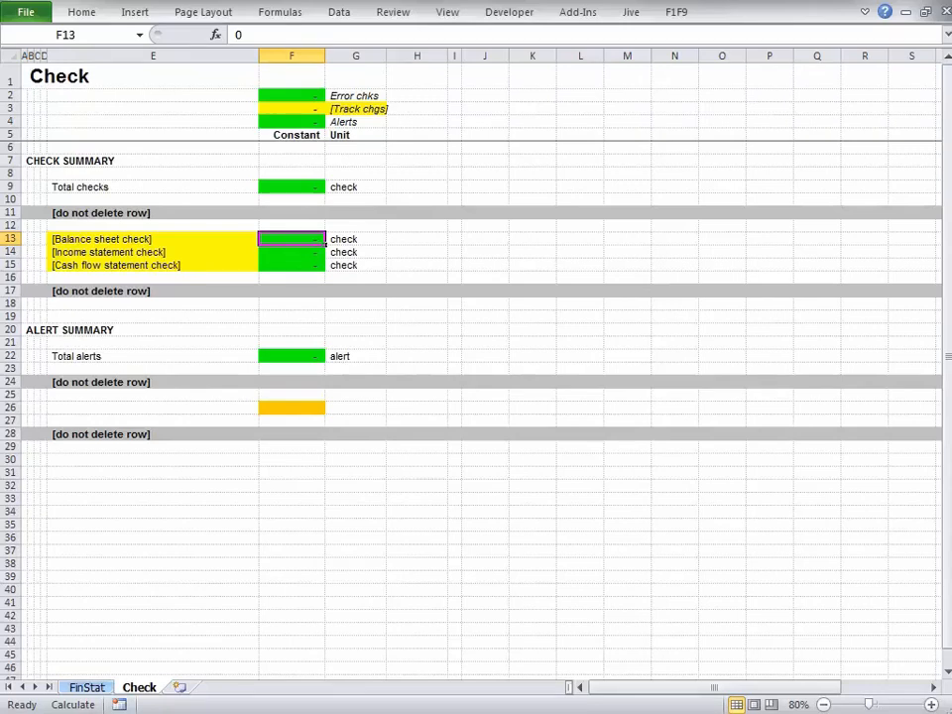
text(1)
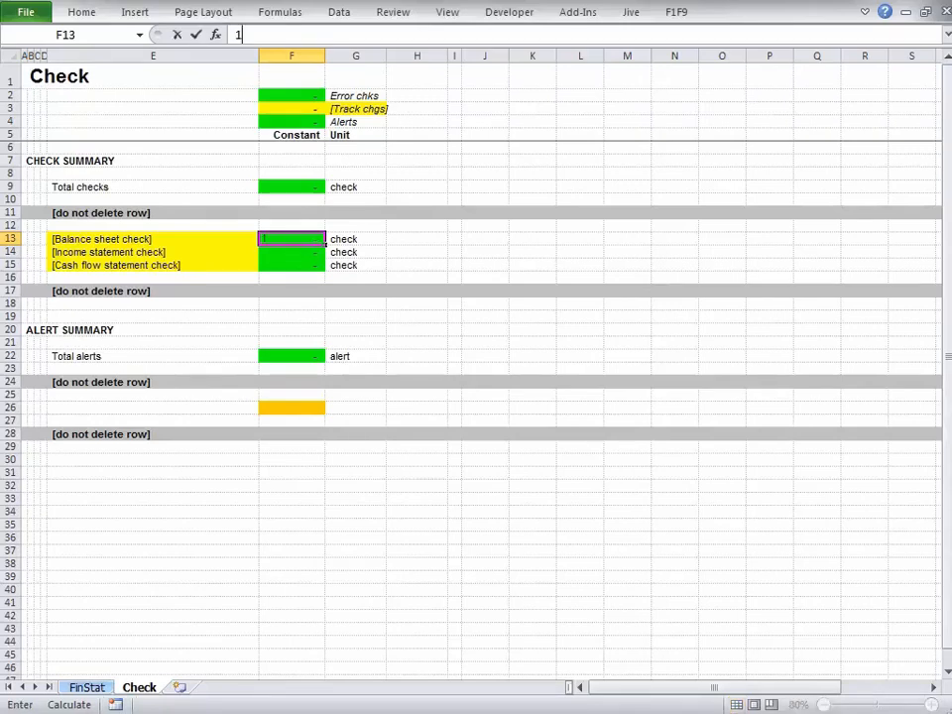
key(ctrl+Return)
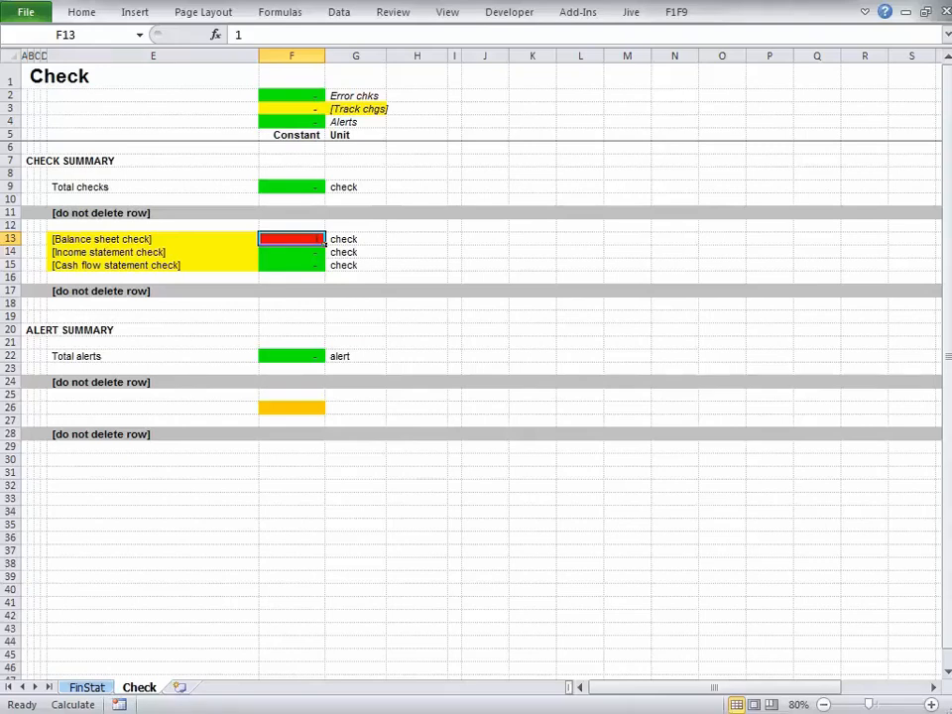
key(F9)
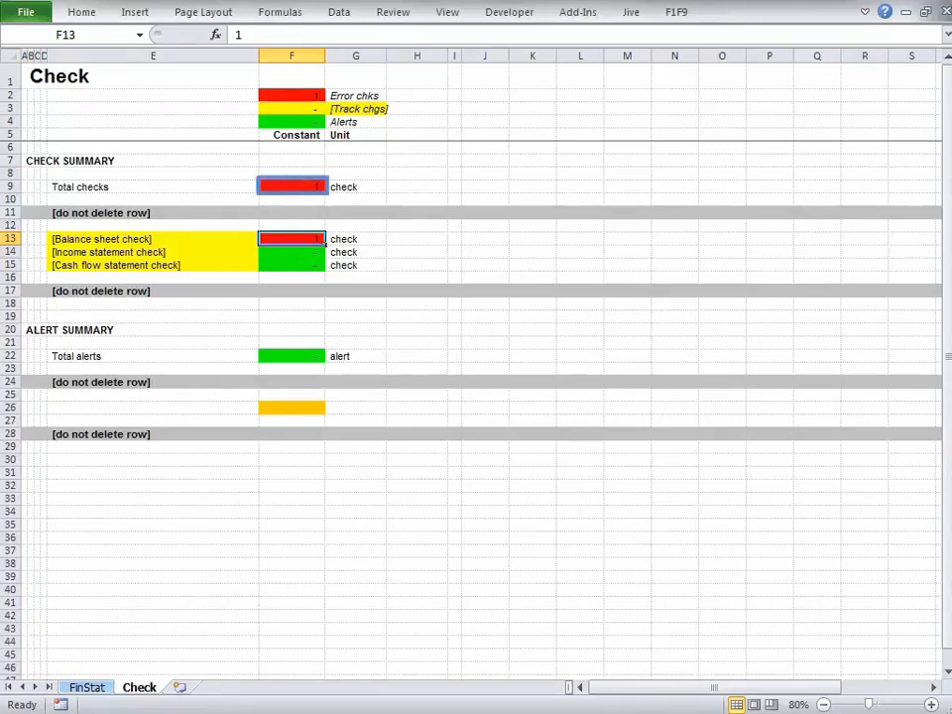
Step: Inspect the cell range summed by the Total checks formula in F9
click(322, 188)
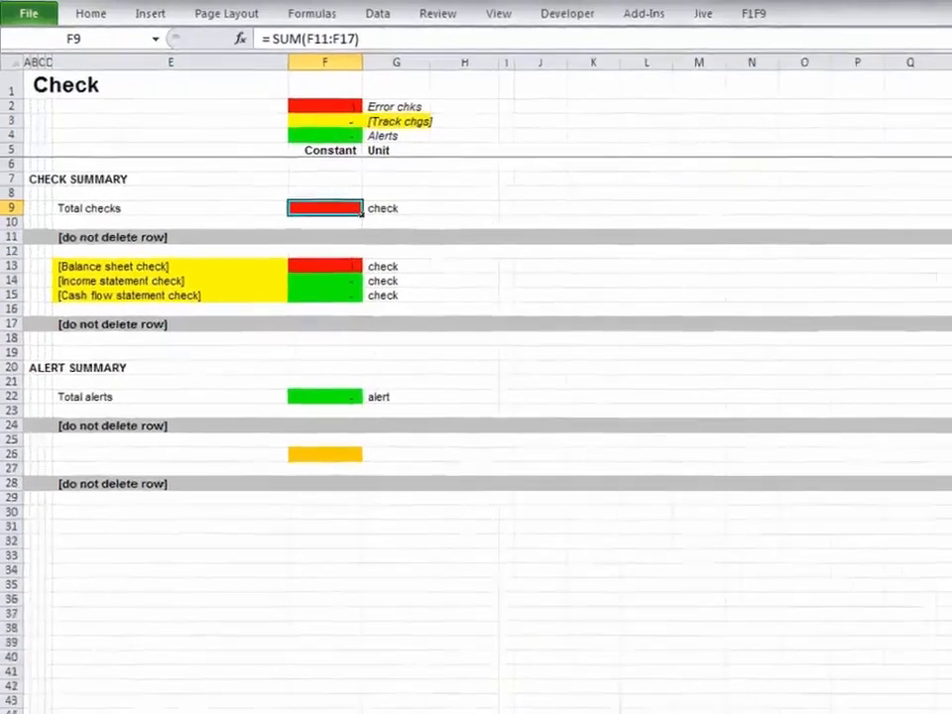
key(F2)
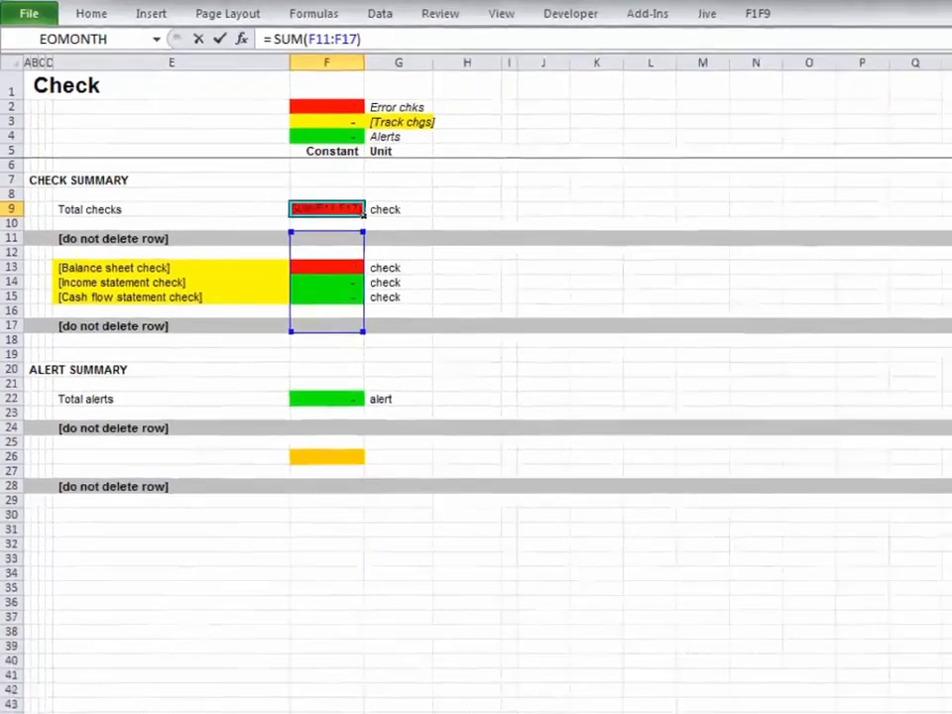
key(Escape)
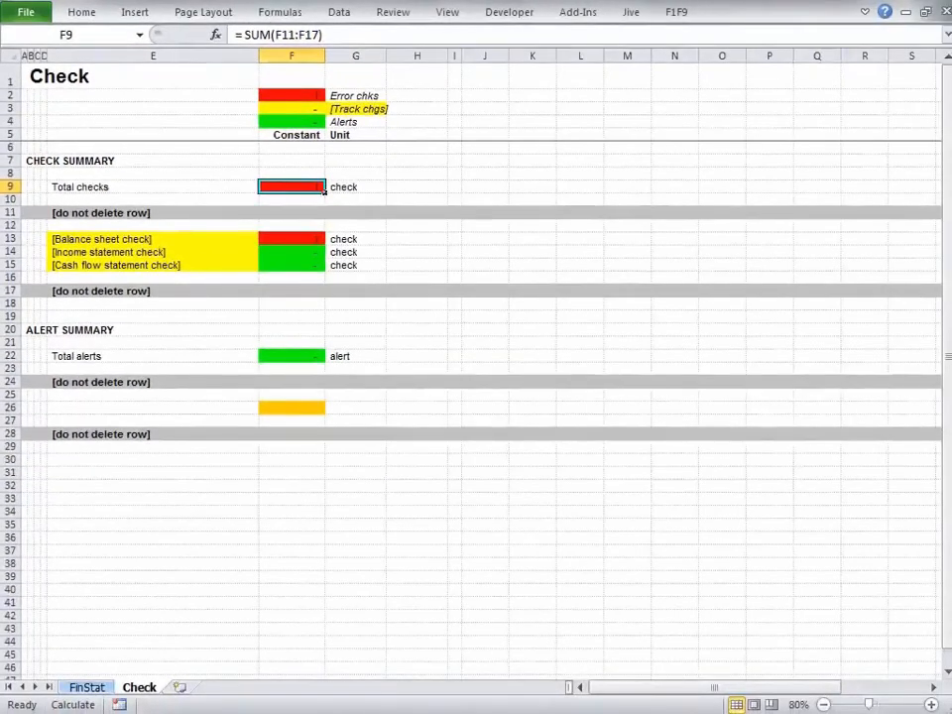
Step: Set the income statement and cash flow statement checks in F14 and F15 to 1, and recalculate
key(ctrl+Down)
key(Down)
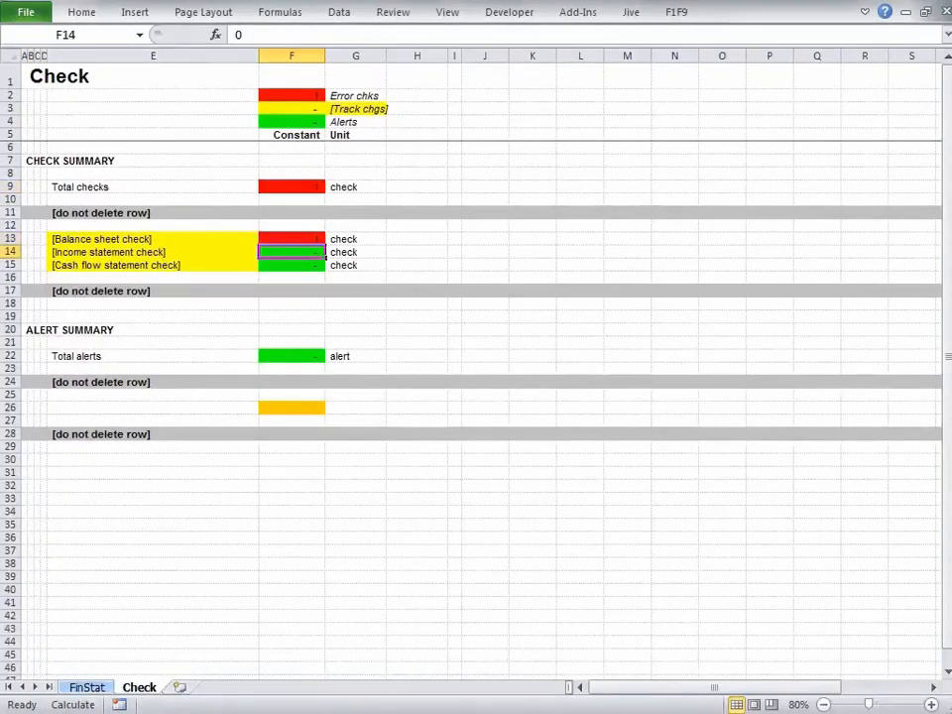
text(1)
key(Return)
text(1)
key(Return)
key(F9)
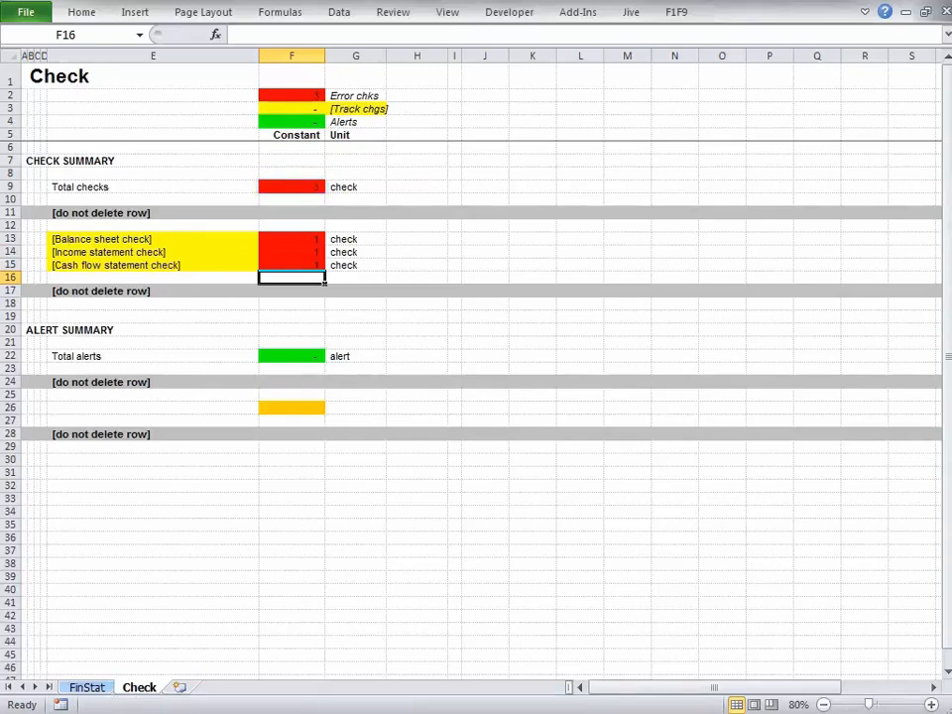
Step: Delete the entire income statement check row and recalculate the workbook
key(Up)
key(Up)
key(shift+space)
key(ctrl+minus)
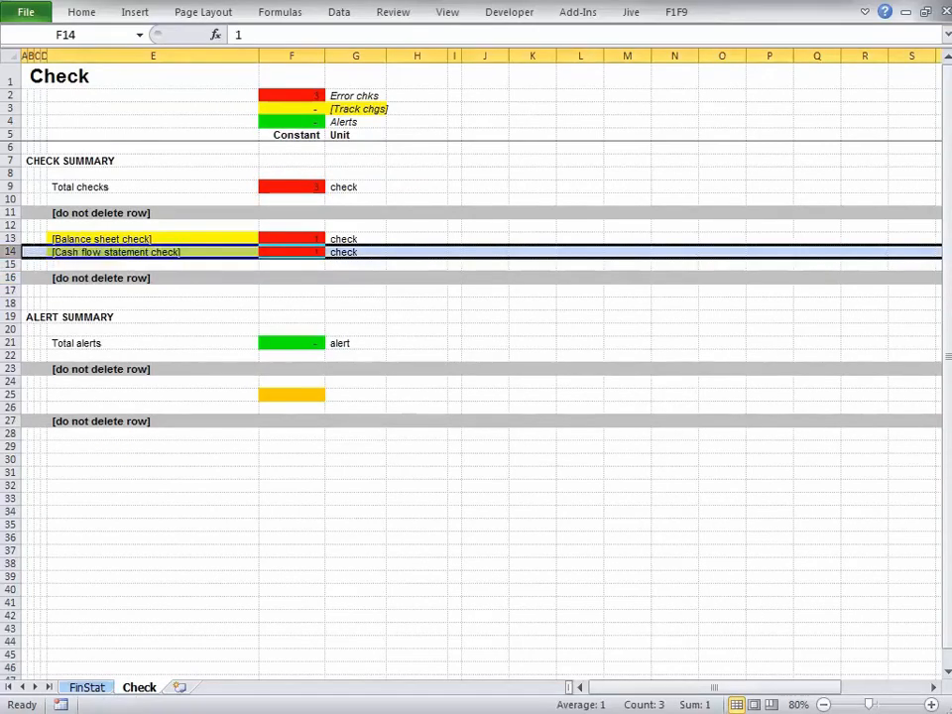
key(F9)
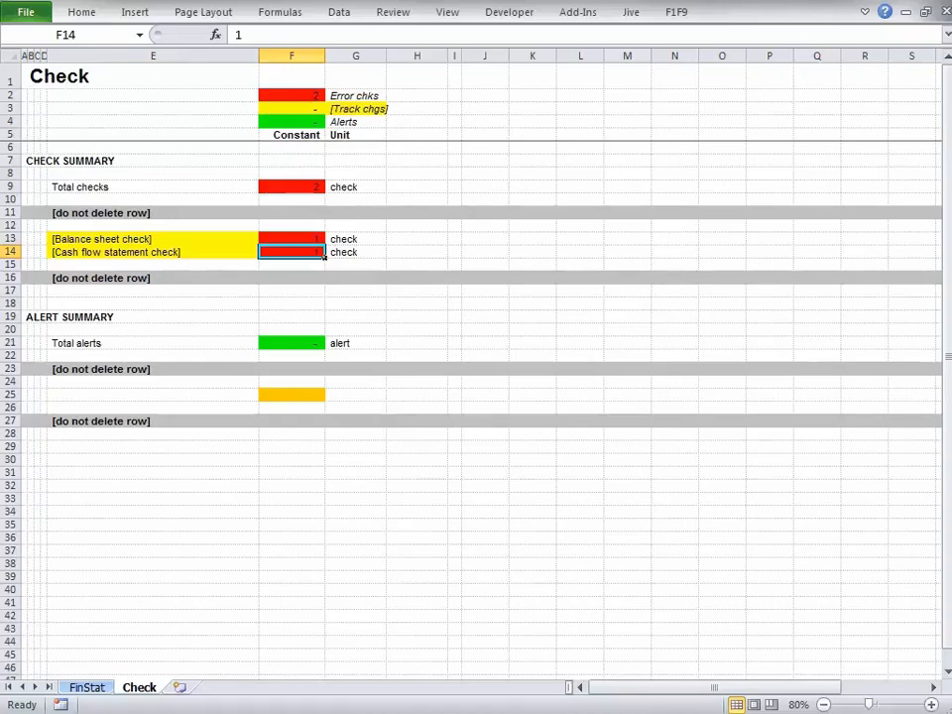
Step: Inspect the Total checks formula in F9 and the Error chks formula in F2 on the Check and FinStat sheets
click(321, 189)
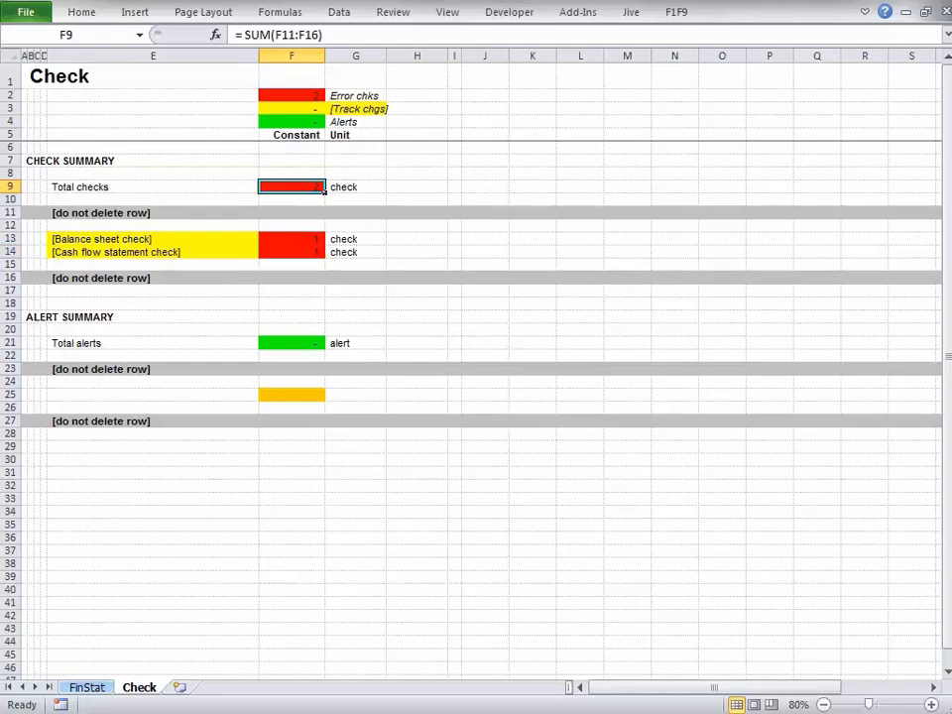
click(319, 136)
click(321, 96)
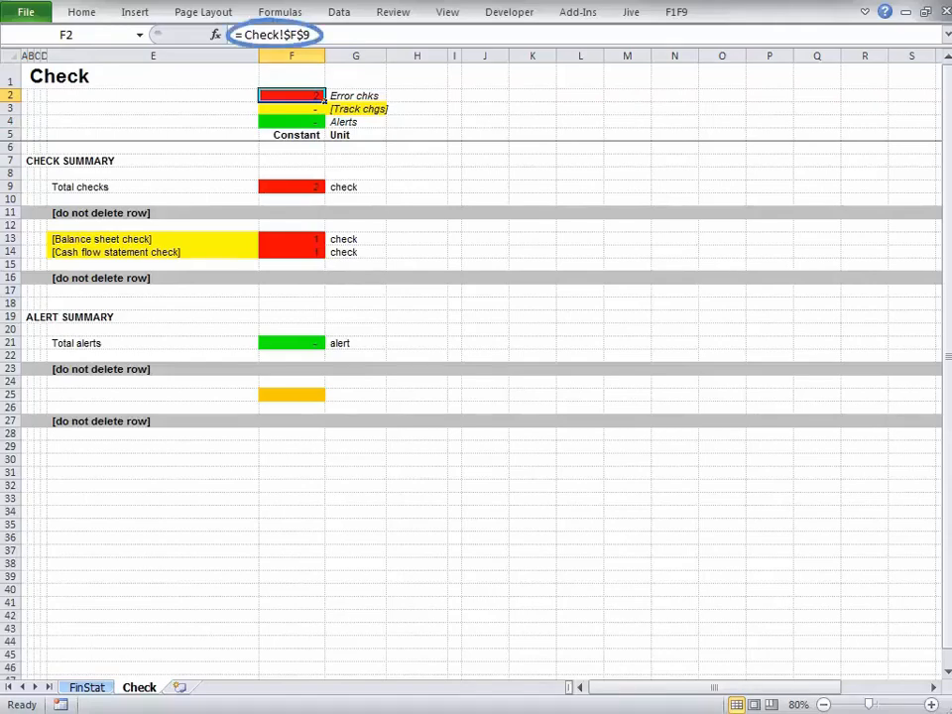
key(ctrl+Page_Up)
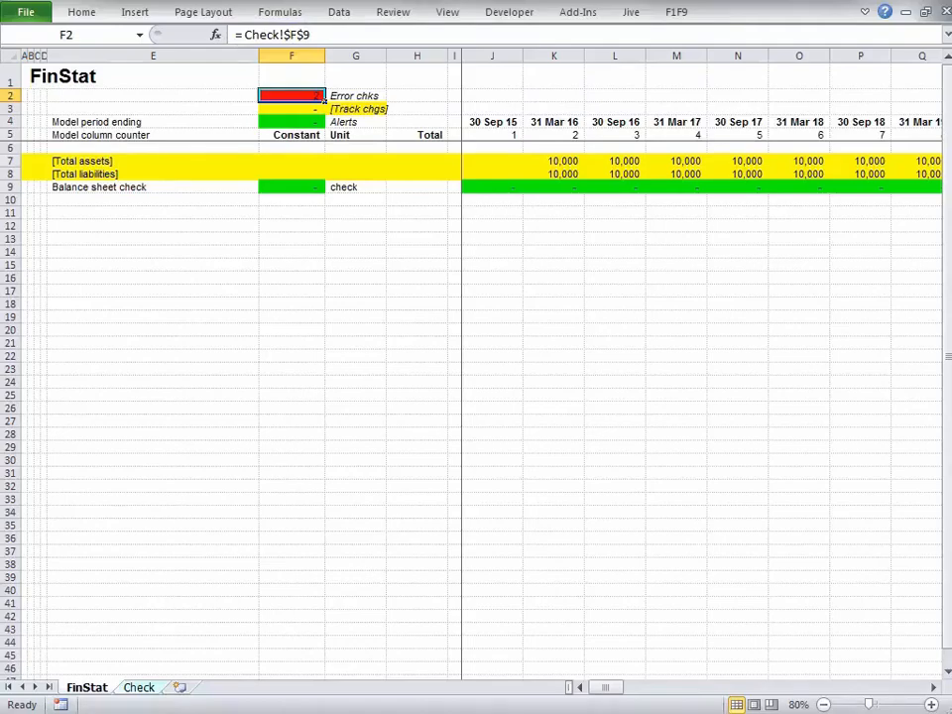
Step: Set both remaining checks in F13:F14 of the Check sheet to 0 and recalculate
key(ctrl+Page_Down)
key(ctrl+Down)
key(ctrl+Down)
key(ctrl+Down)
key(shift+Down)
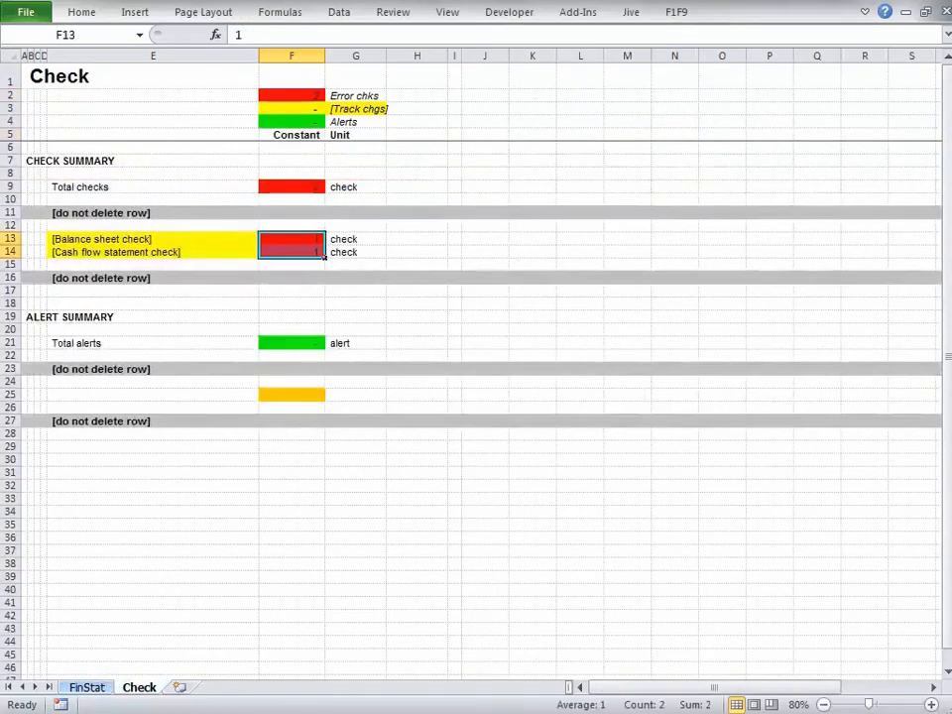
text(0)
key(ctrl+Return)
key(Down)
key(F9)
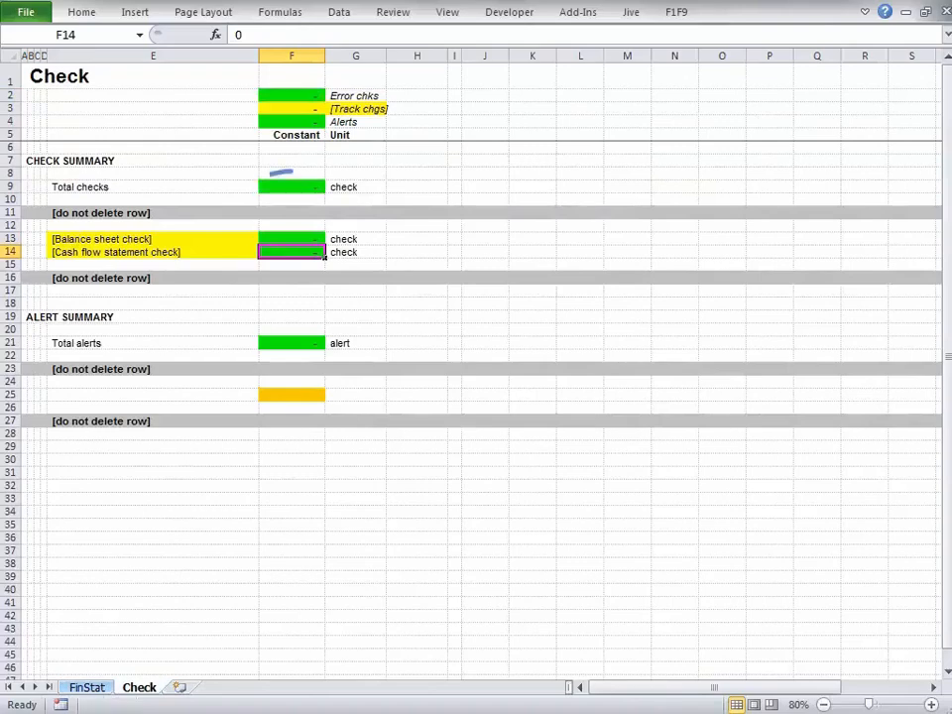
Step: Review the conditional formatting rules applied to the cash flow statement check in F14
mouse_move(270, 174)
mouse_down()
mouse_move(290, 201)
mouse_move(307, 172)
mouse_up()
key(alt)
key(h)
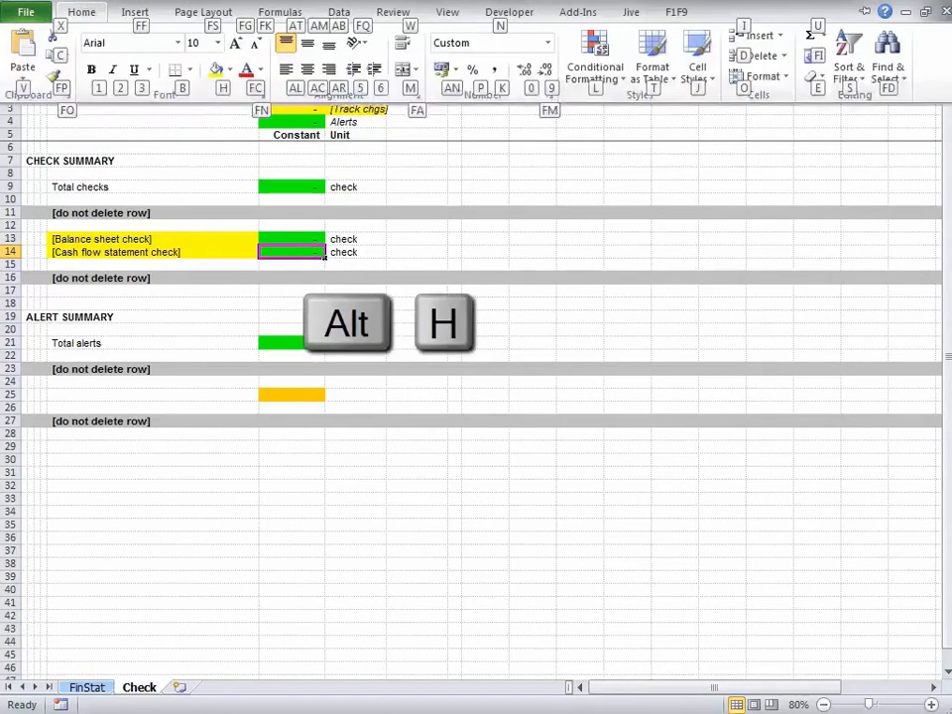
key(l)
key(r)
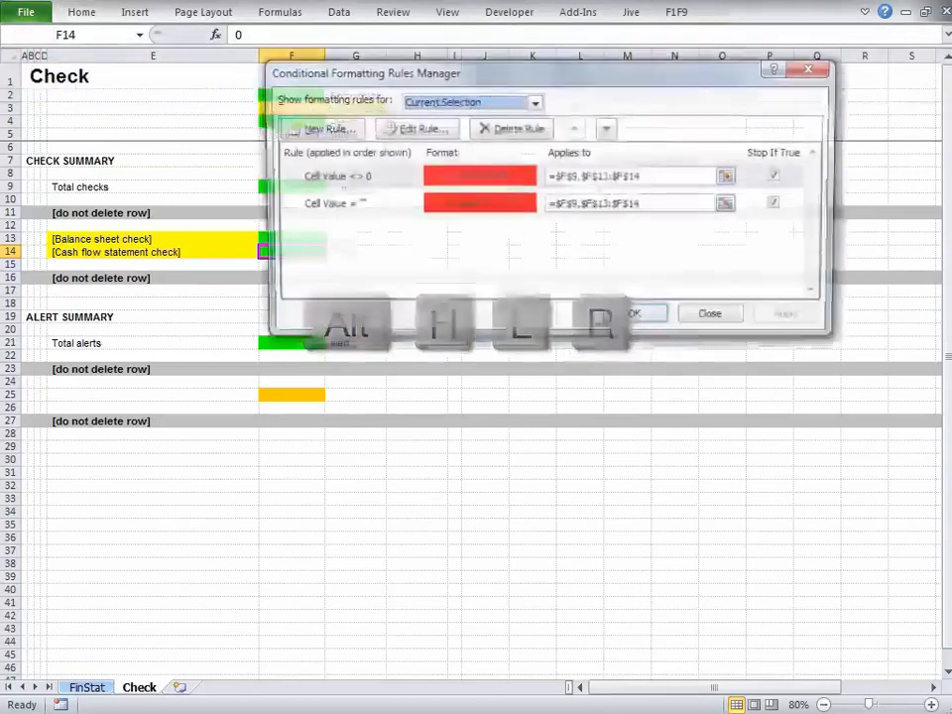
key(Escape)
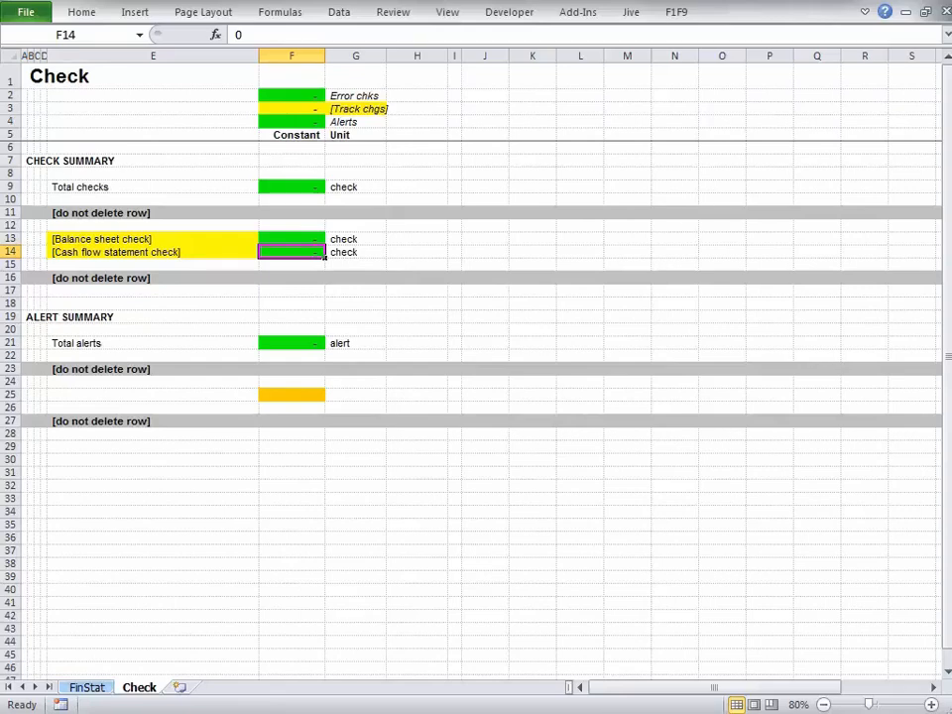
Step: Copy the cash flow statement check in F14 and paste only its formats into the empty cell F29
key(ctrl+c)
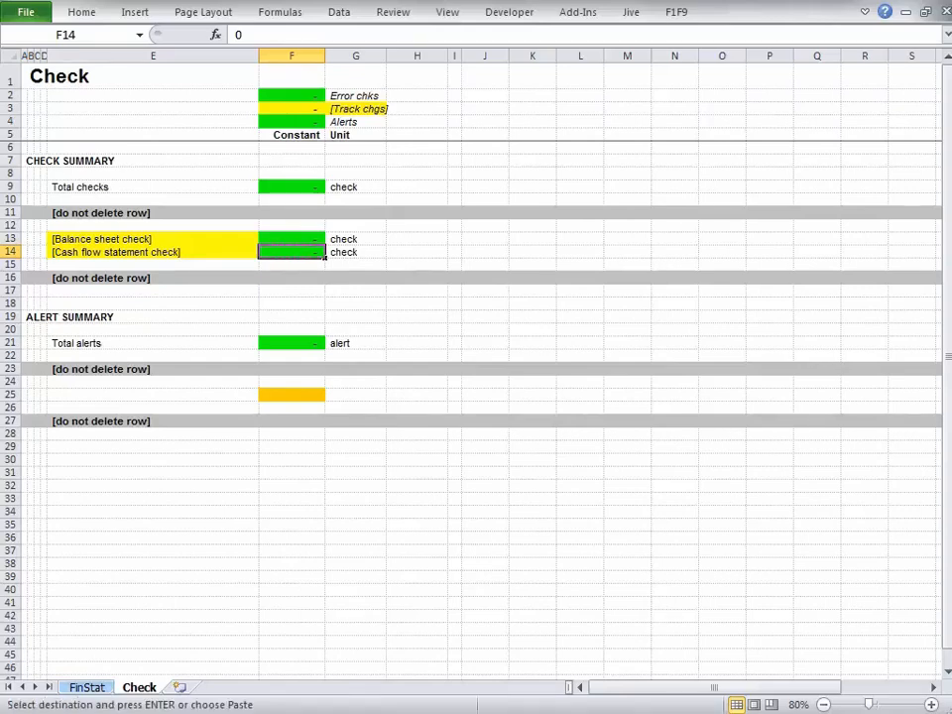
key(Down)
key(Down)
key(Down)
key(Down)
key(Down)
key(Down)
key(Down)
key(Down)
key(Down)
key(Down)
key(Down)
key(Down)
key(Down)
key(Down)
key(Down)
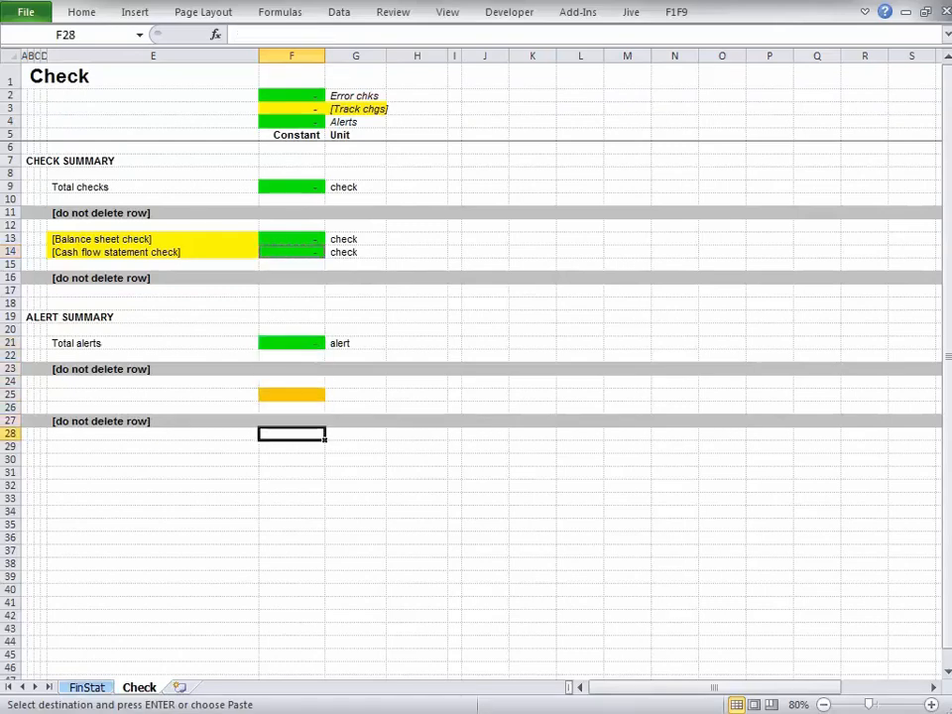
key(alt)
key(e)
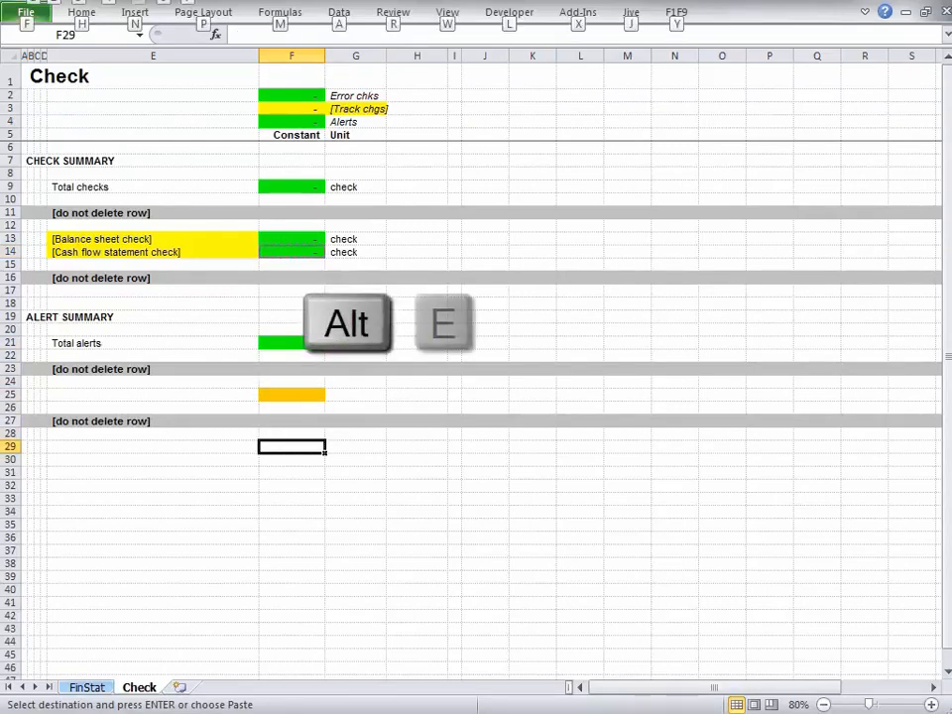
key(s)
key(t)
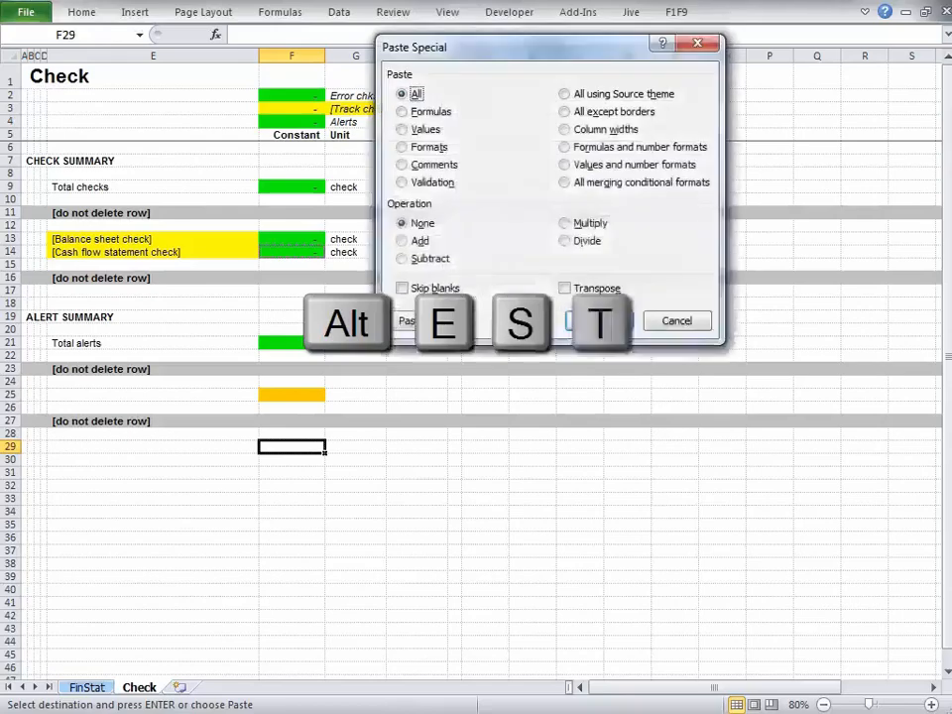
key(Return)
Step: Test the alert formatting in F25 by entering 0 and 1, and clear the cell again
key(Up)
key(Up)
key(Up)
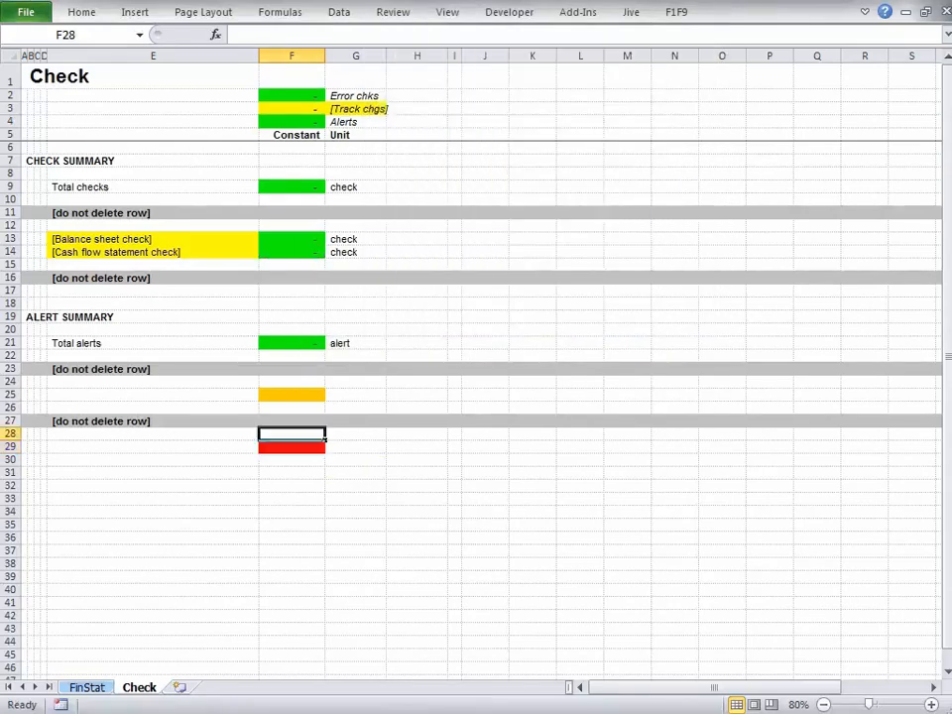
key(Up)
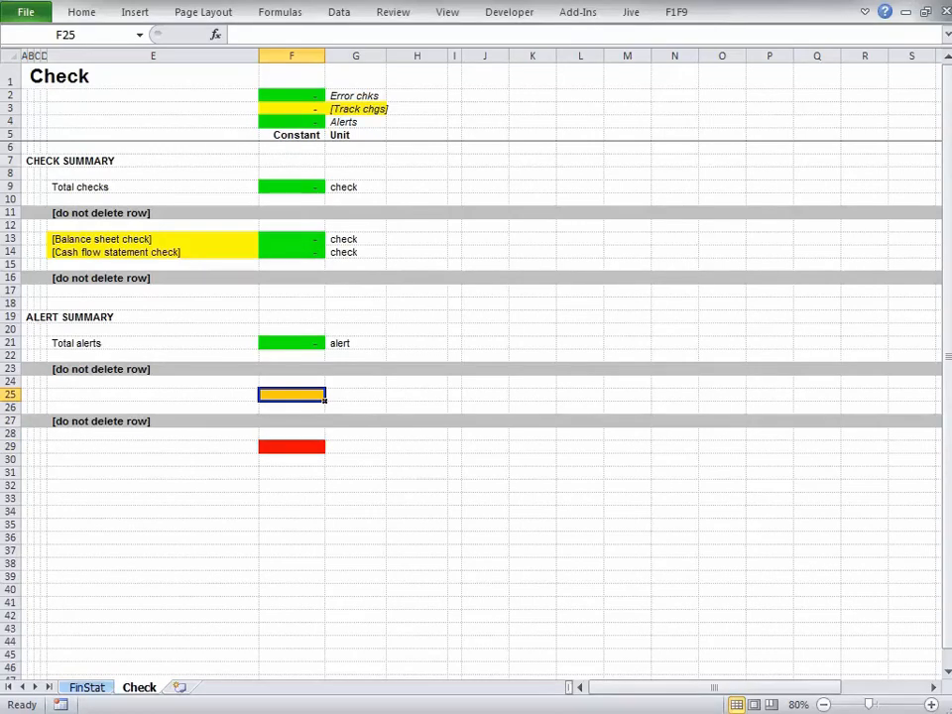
text(0)
key(ctrl+Return)
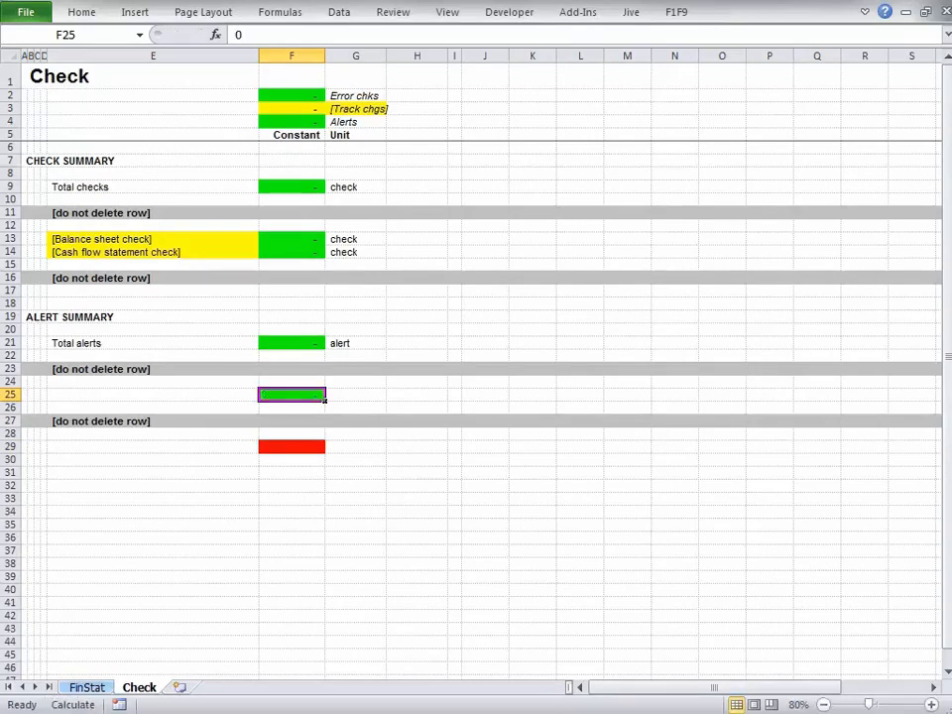
text(1)
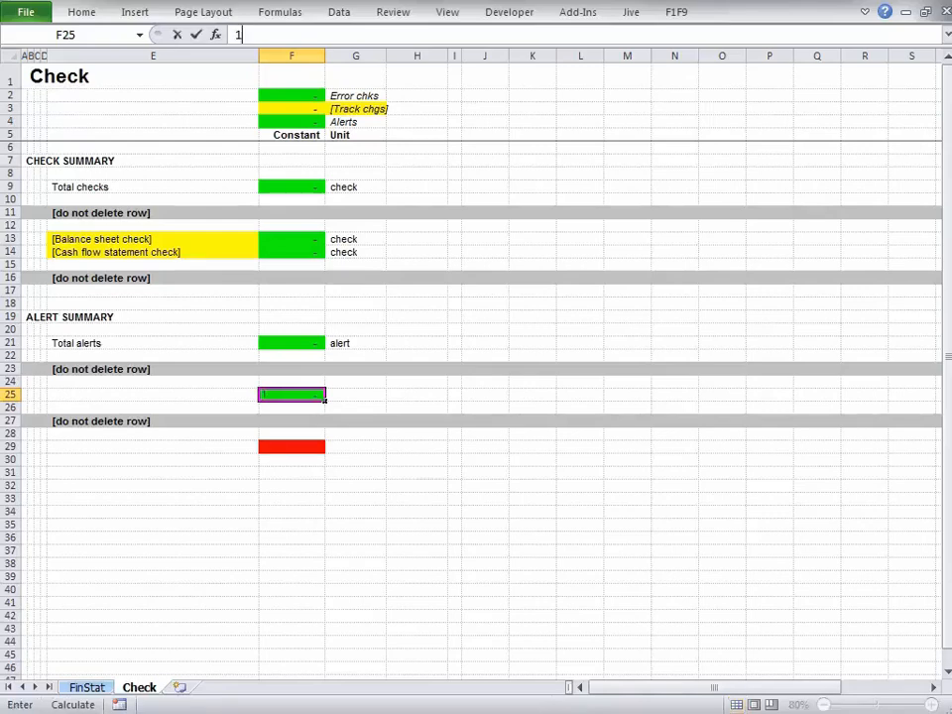
key(ctrl+Return)
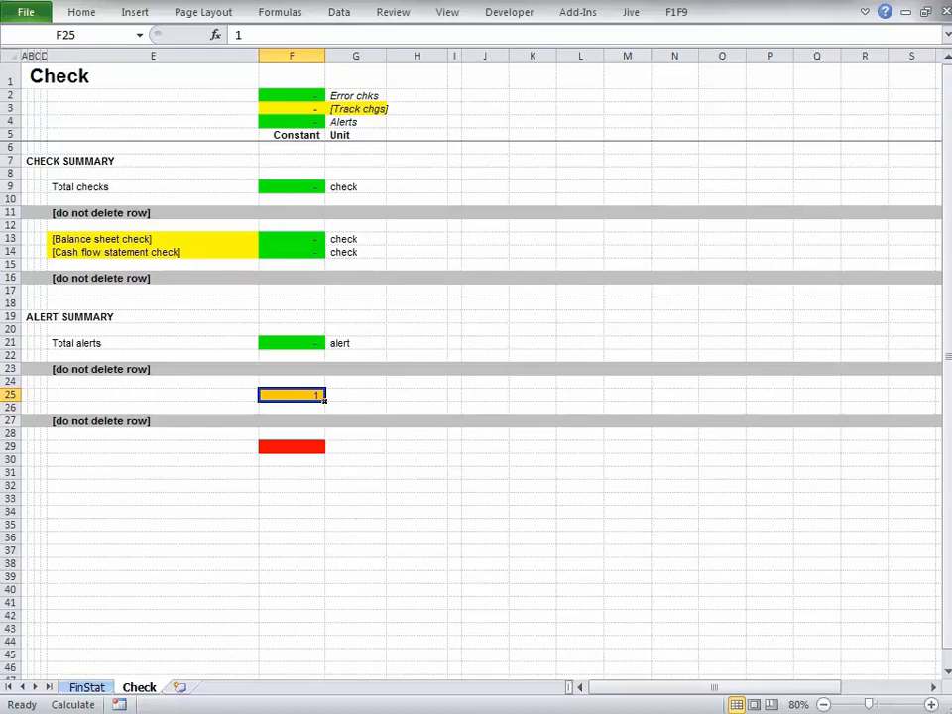
key(Delete)
Step: Inspect the balance sheet check formula and its referenced cells in J9 of the FinStat sheet
key(ctrl+Page_Up)
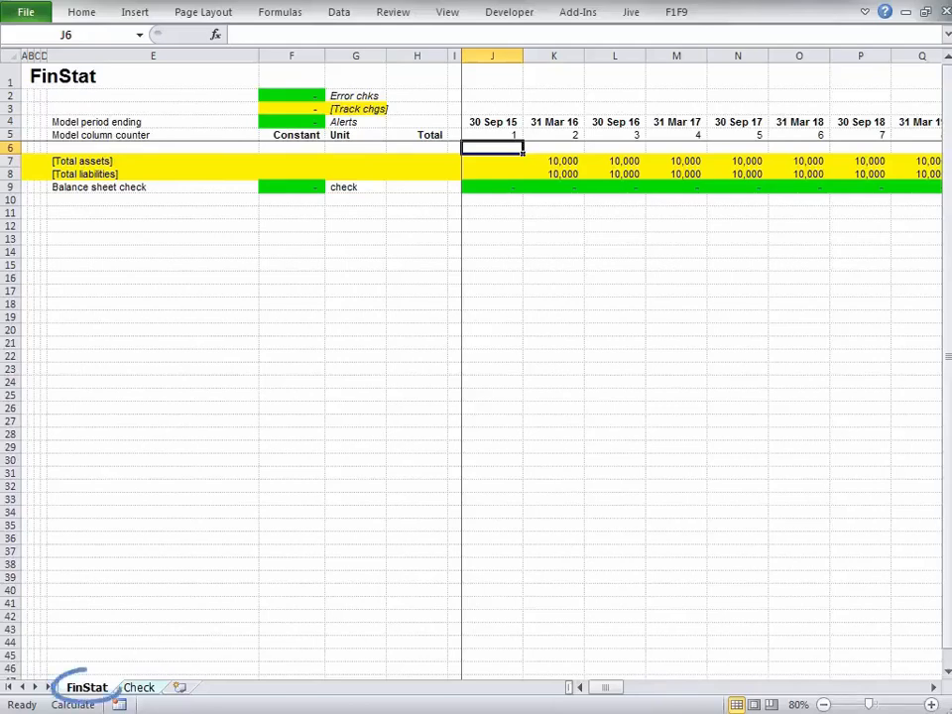
click(491, 188)
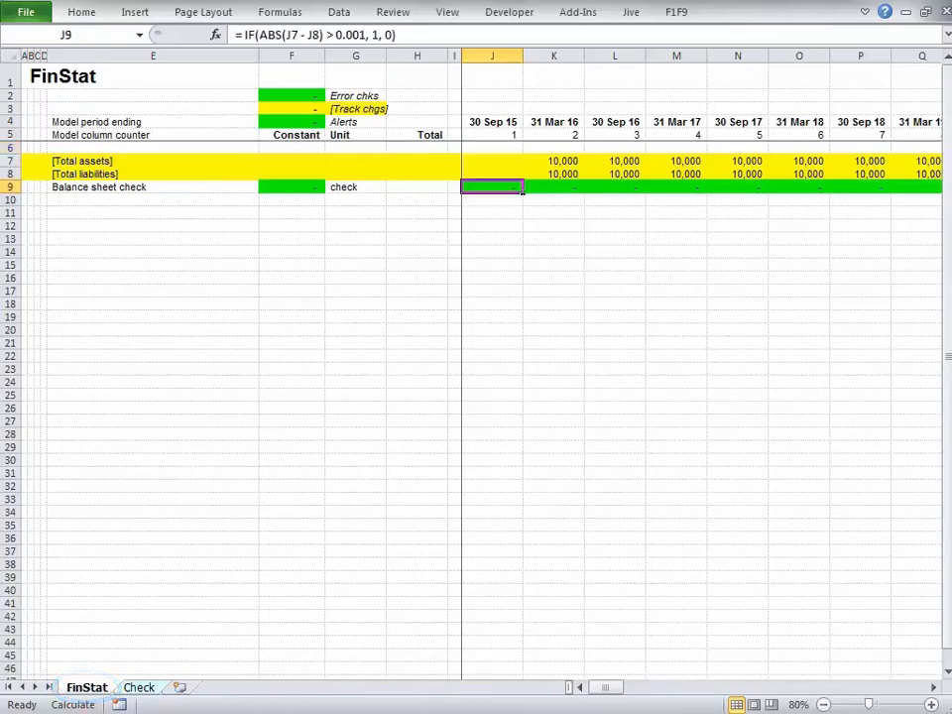
key(F2)
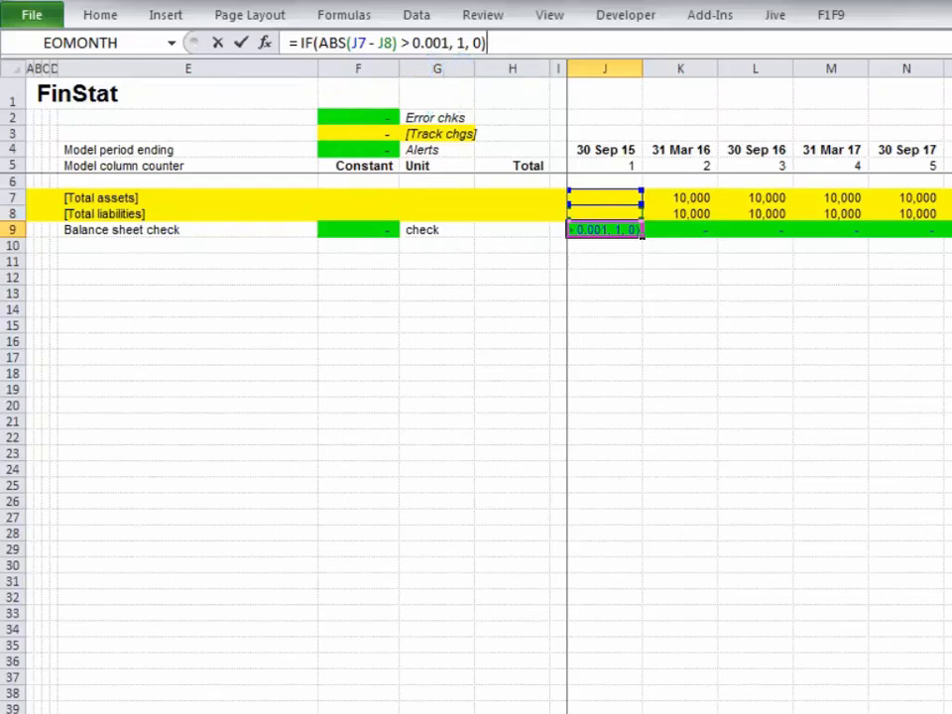
key(ctrl+Return)
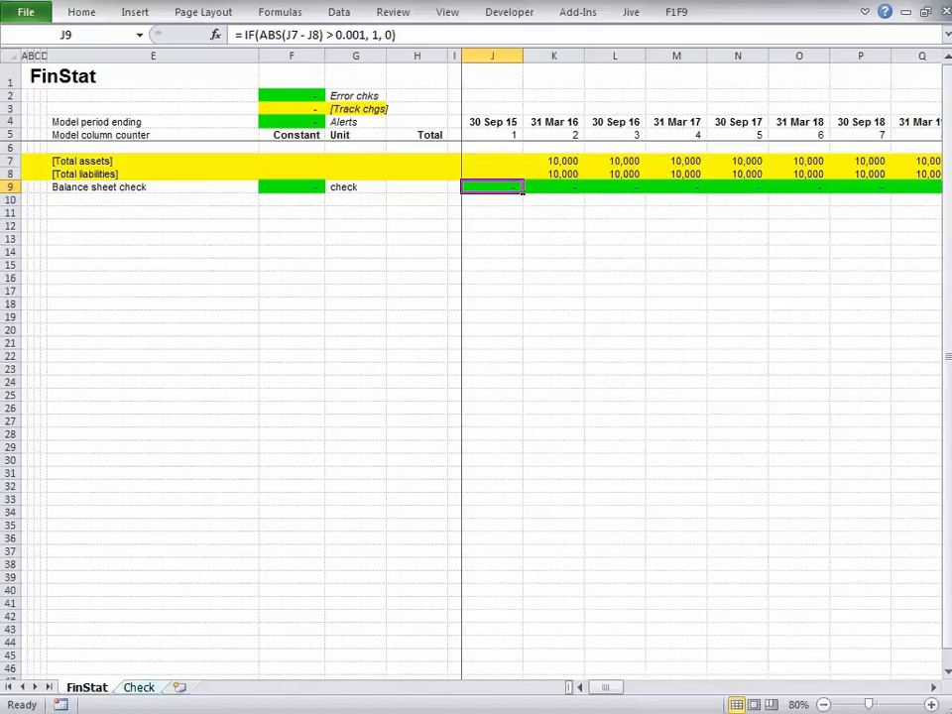
Step: Link the balance sheet check's label, value and unit from FinStat E9:G9 into E13:G13 of the Check sheet, with row-anchored references
key(ctrl+Left)
key(ctrl+Left)
key(shift+Right)
key(shift+Right)
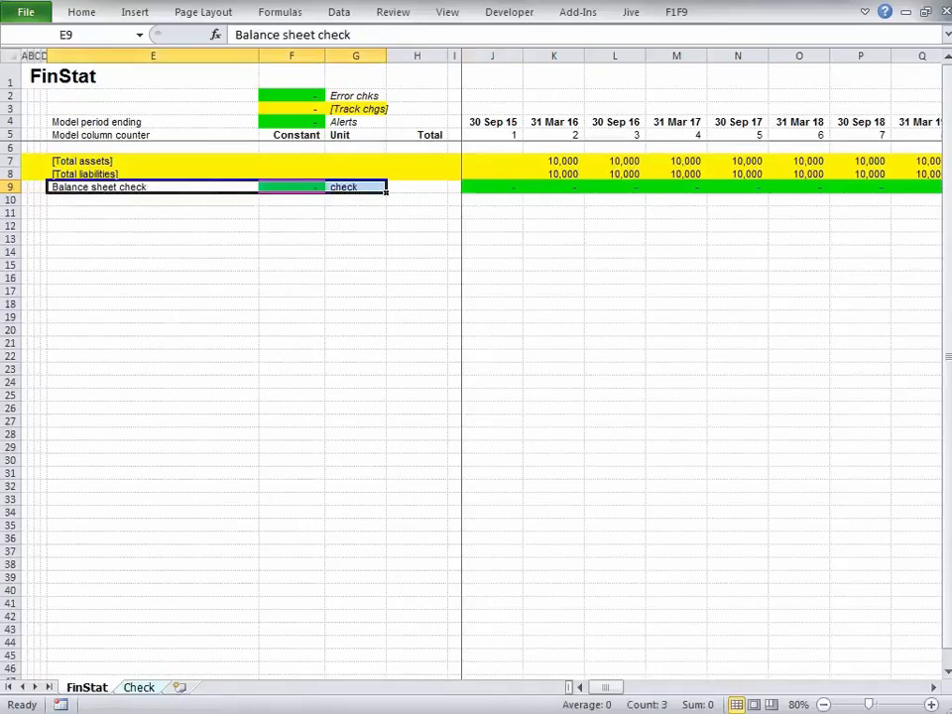
key(ctrl+c)
key(ctrl+Page_Down)
key(ctrl+Up)
key(ctrl+Up)
key(ctrl+Up)
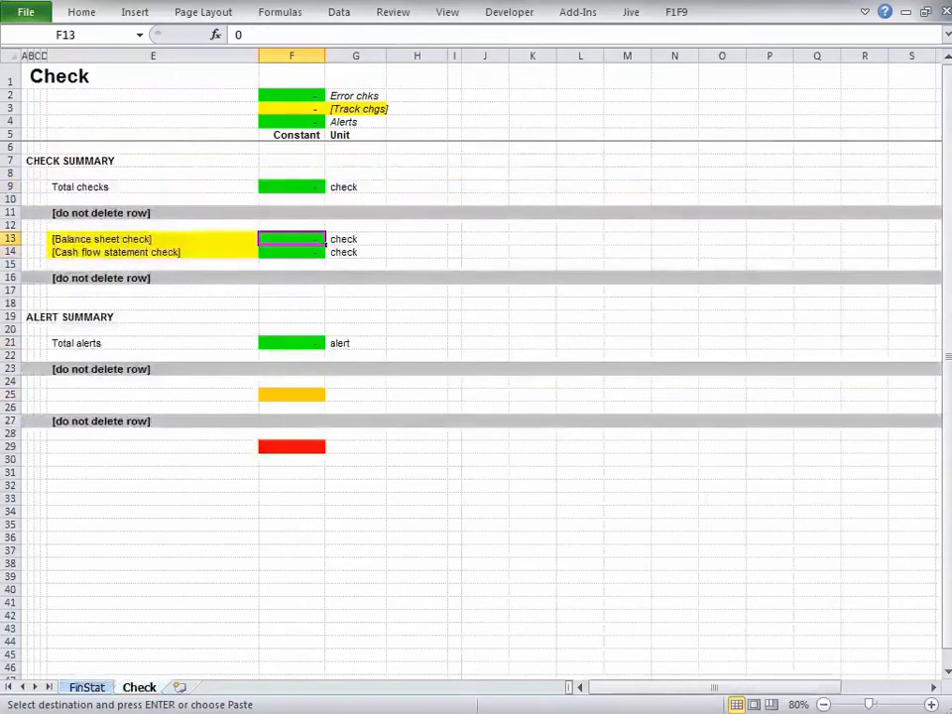
key(Left)
key(ctrl+shift+v)
key(Escape)
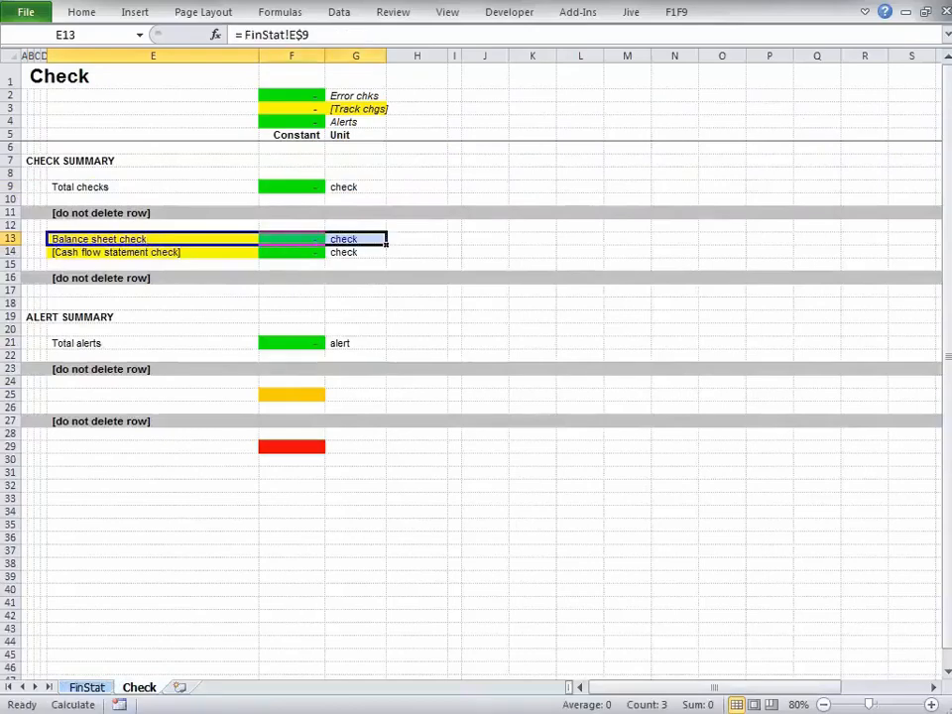